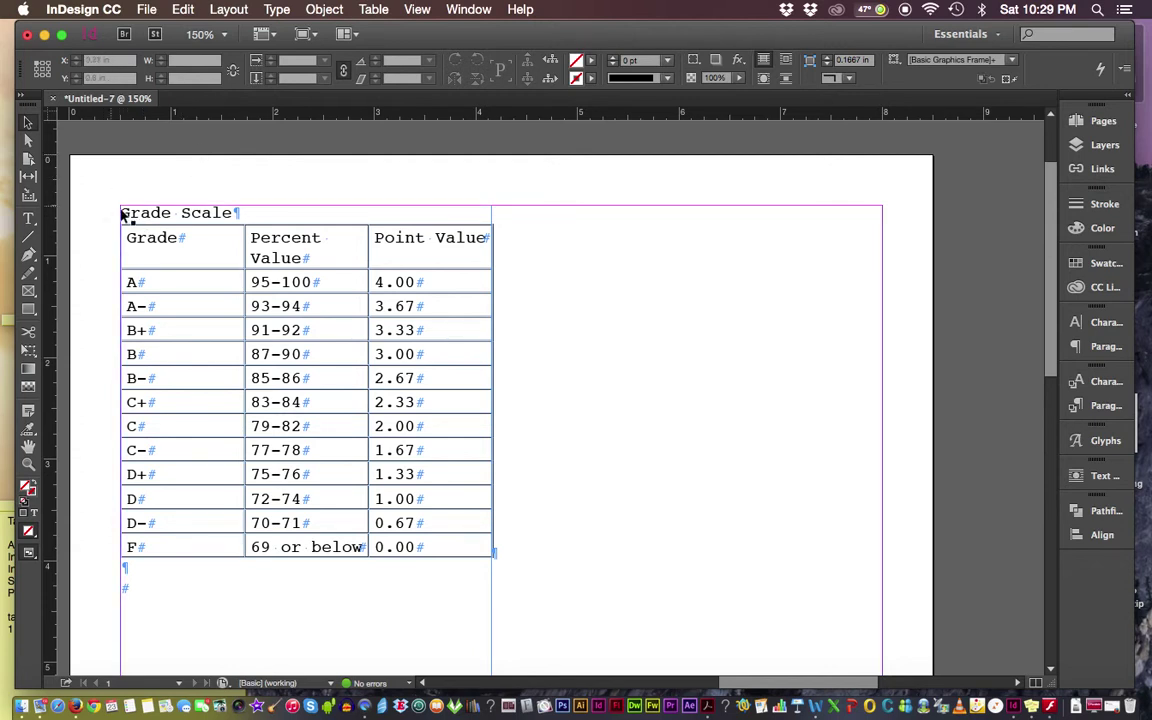
- Select the entire grade table with the Type tool
left_click_drag(140, 198, 268, 188)
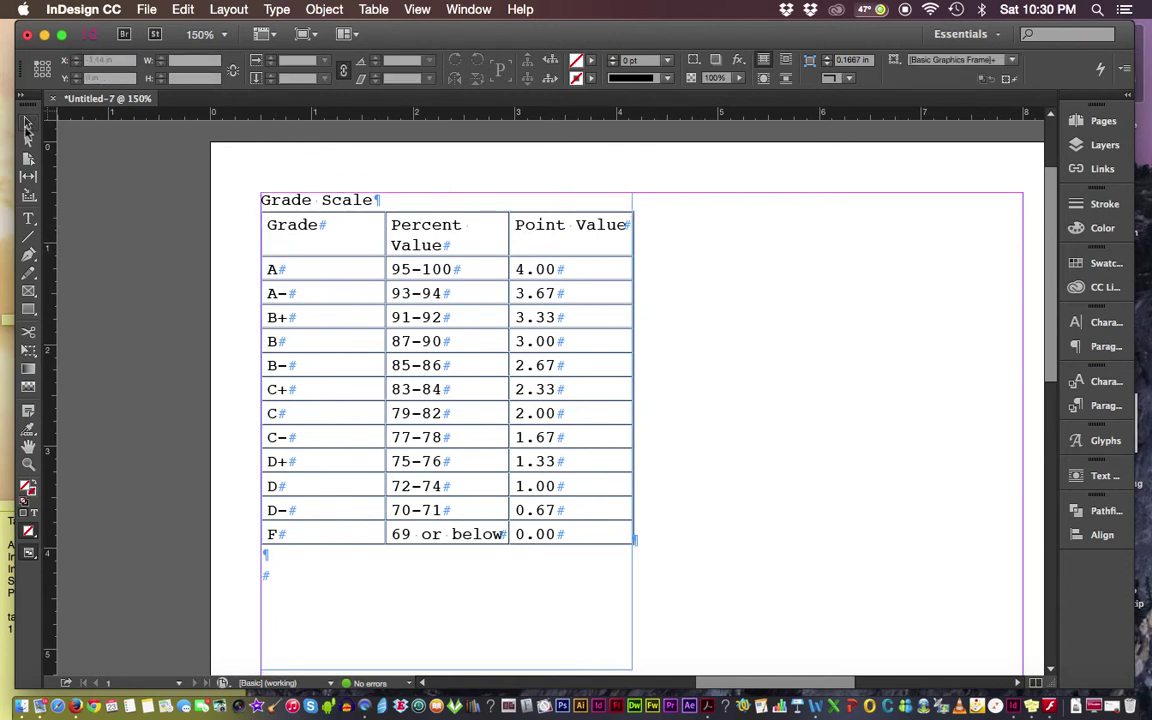
left_click(29, 220)
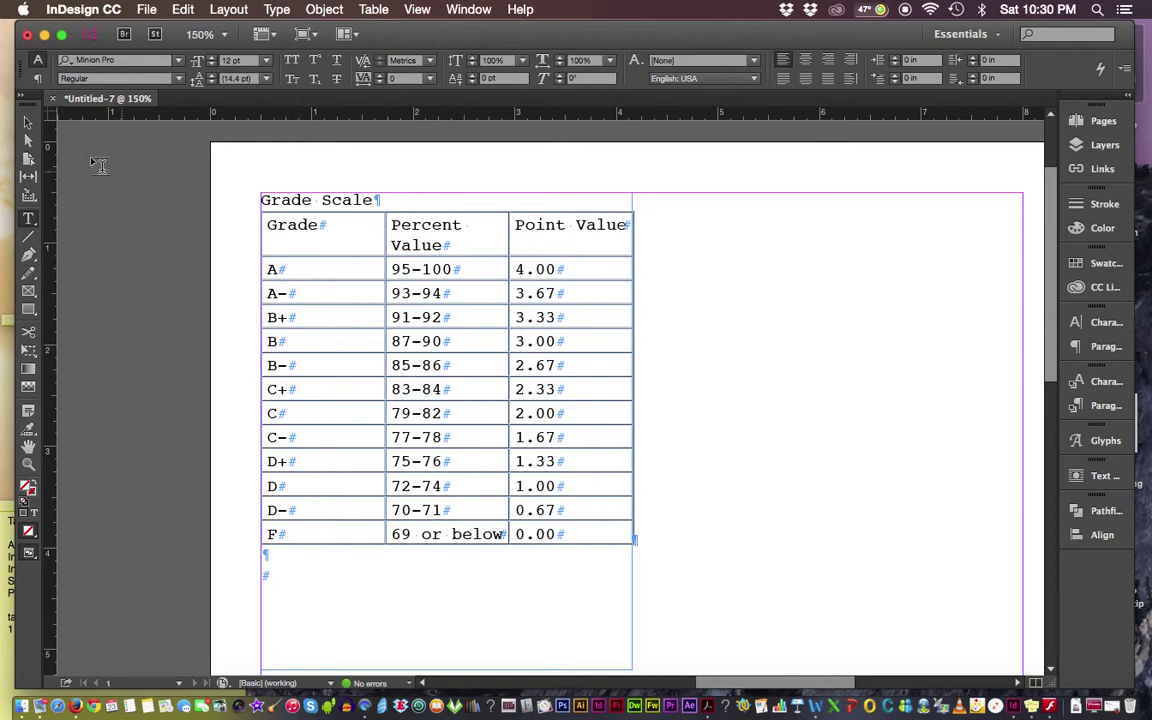
left_click(28, 121)
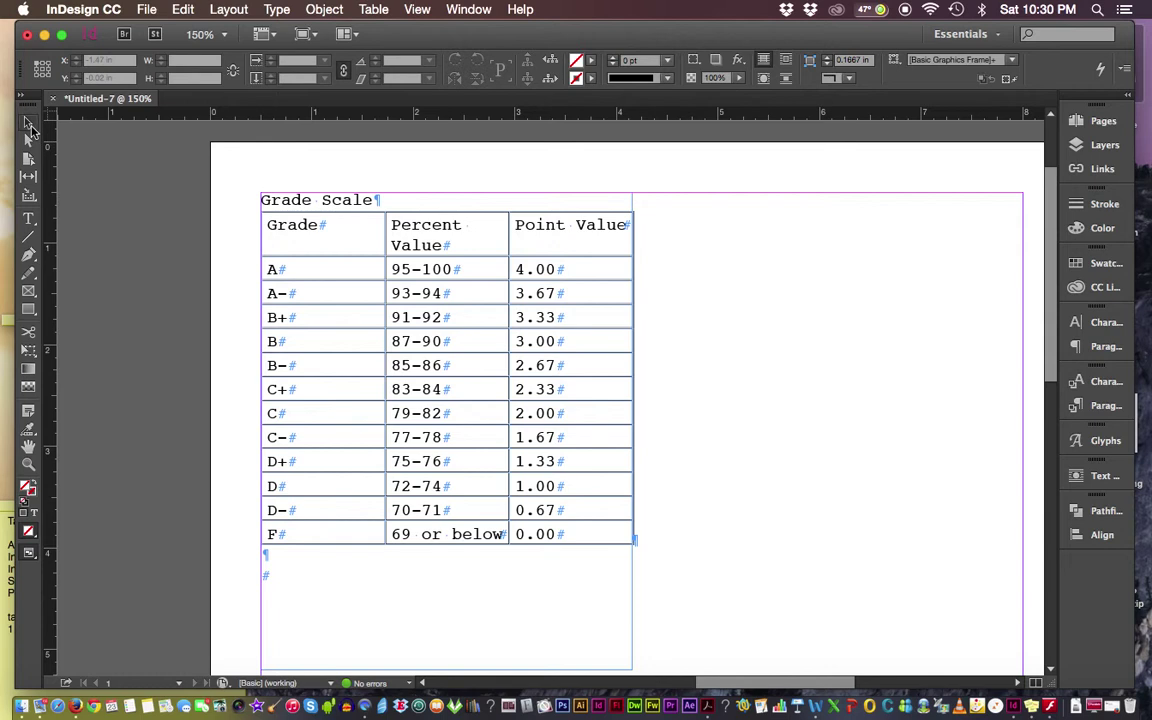
left_click(285, 225)
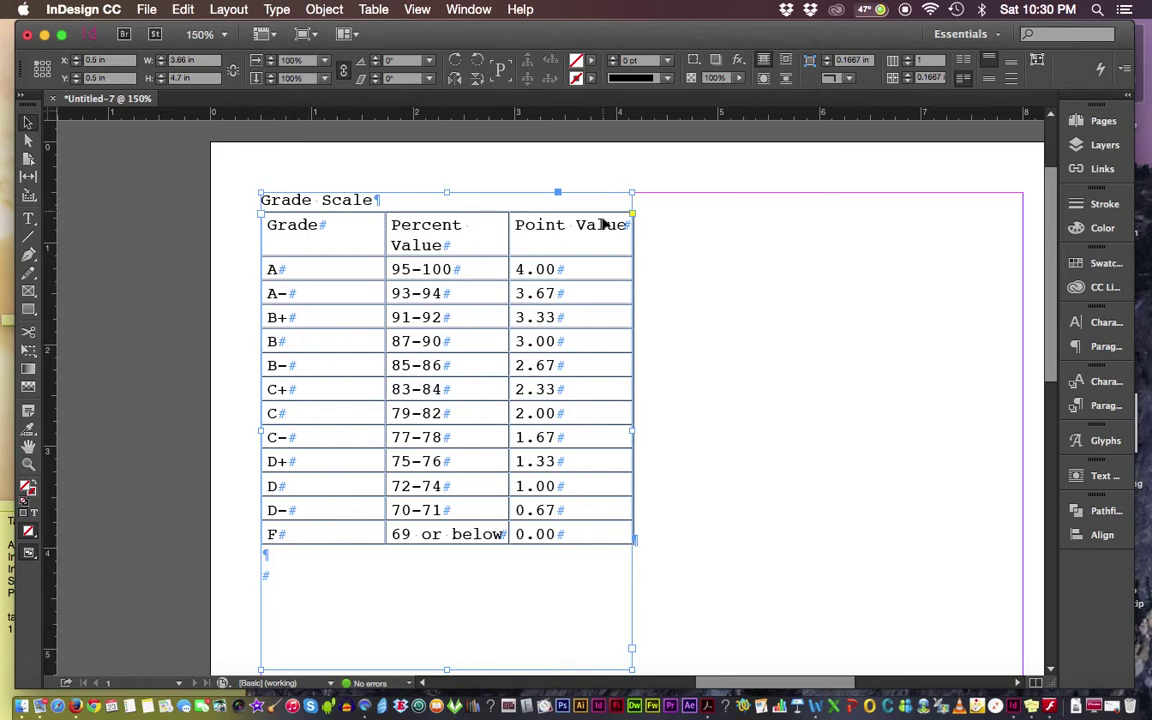
left_click(29, 221)
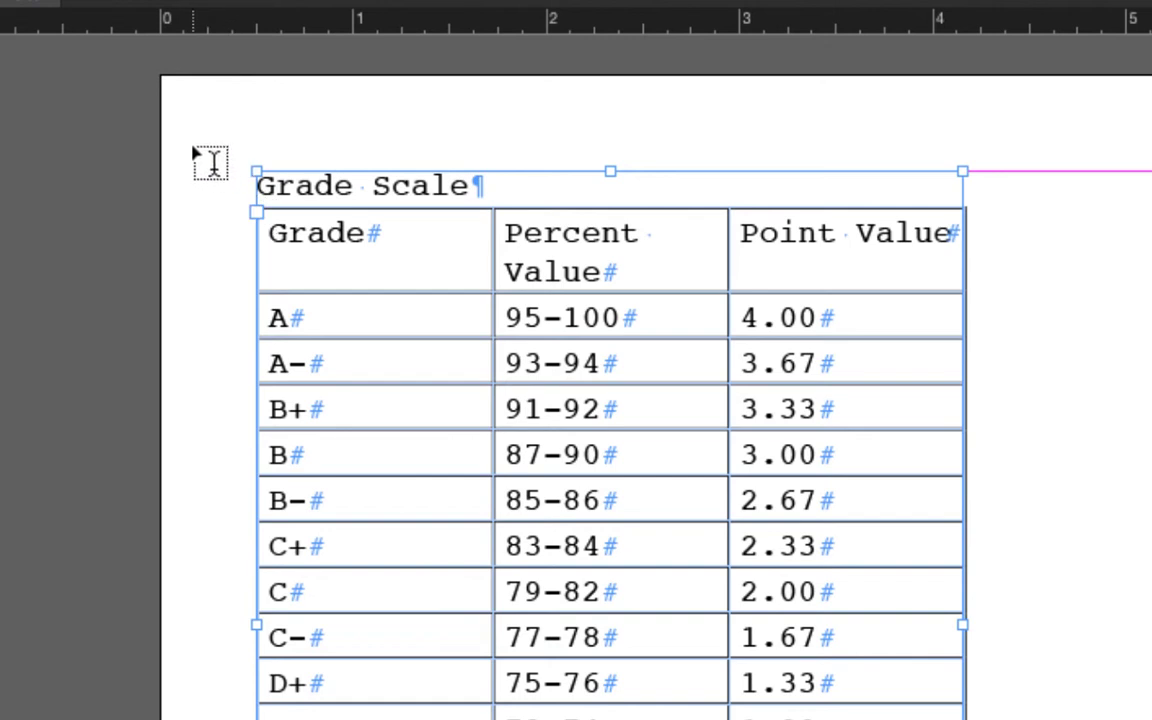
left_click(251, 206)
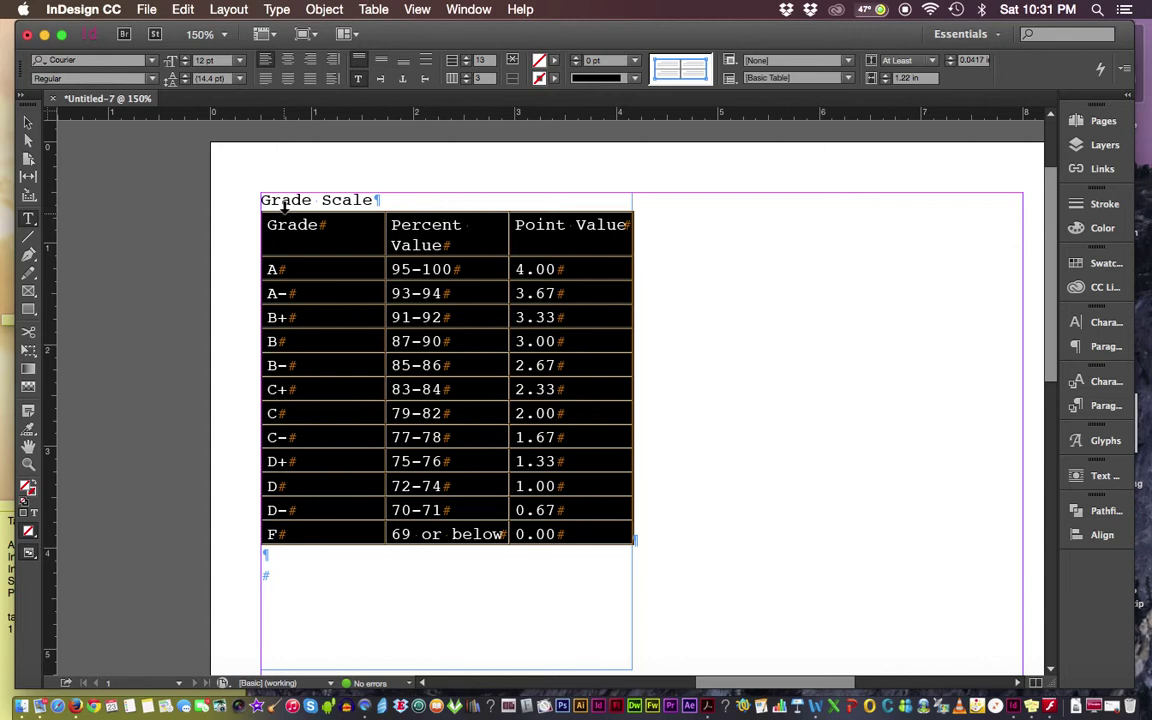
- Select each table column in turn: Grade, Percent Value and Point Value
left_click(284, 206)
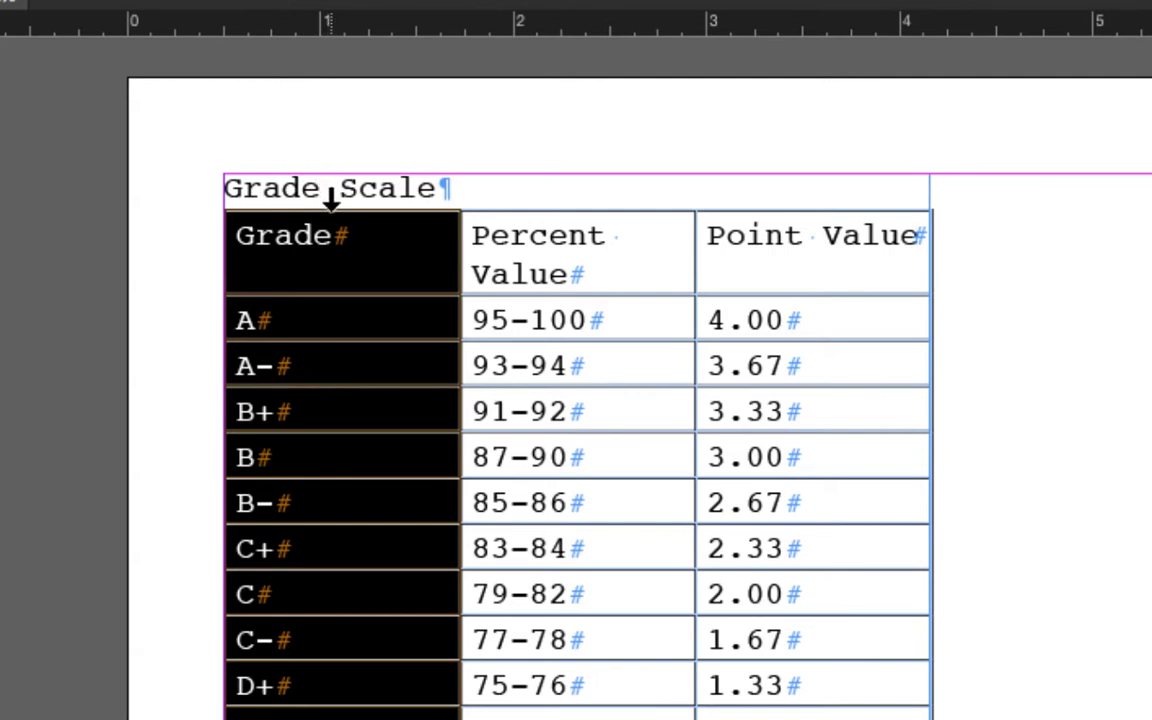
left_click(540, 199)
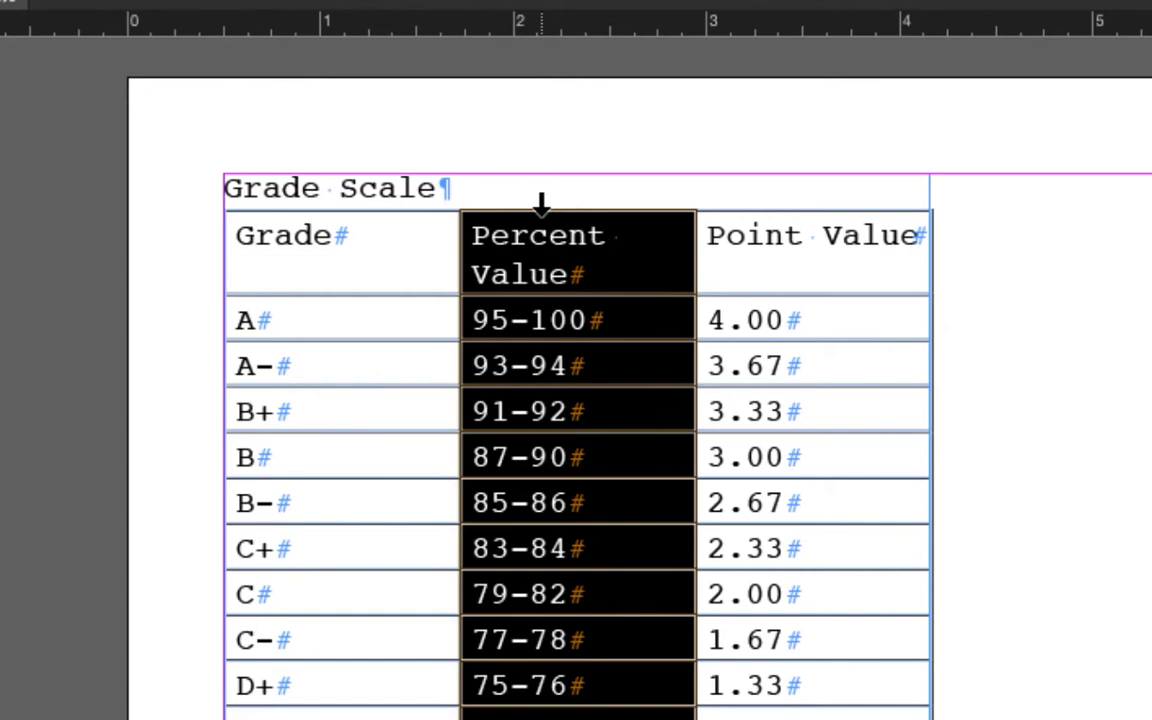
left_click(735, 203)
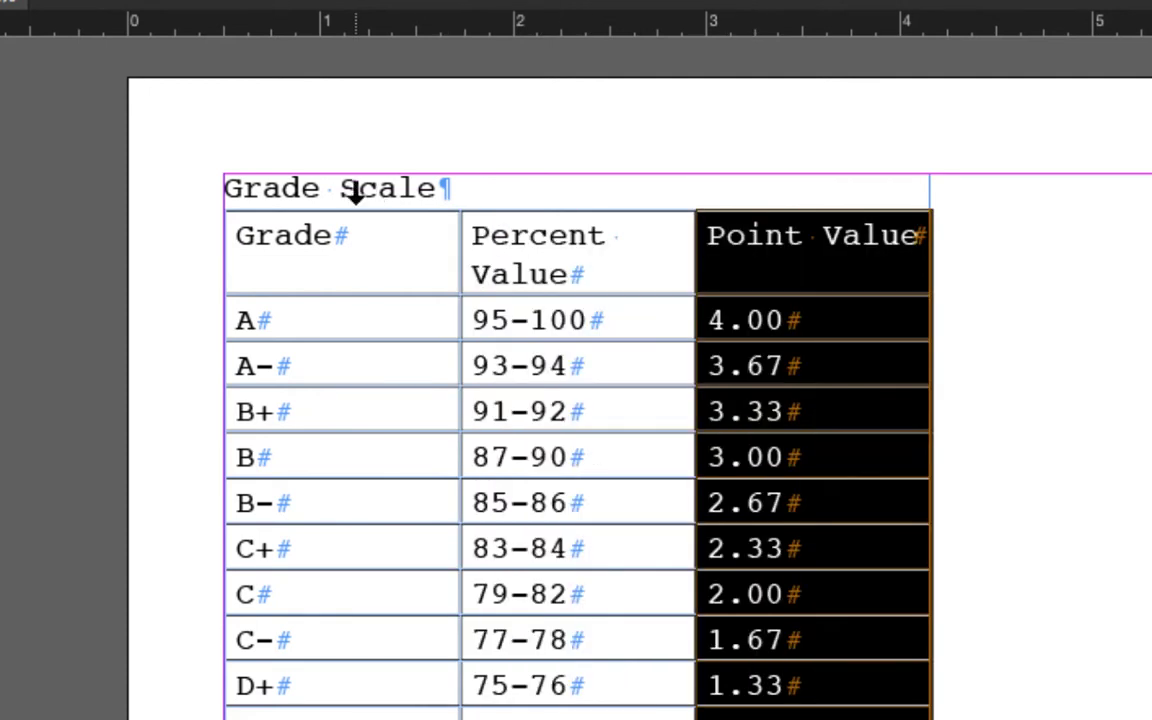
- Select single table rows one after another, from the header row through the B row
left_click(212, 253)
left_click(210, 321)
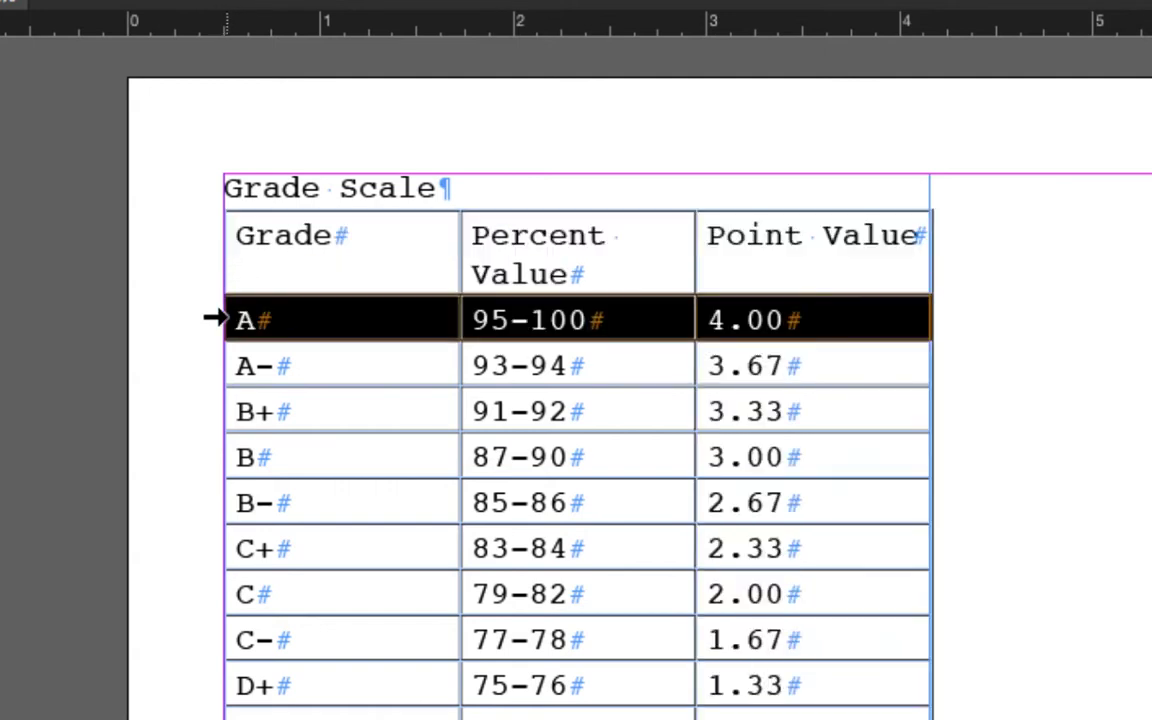
left_click(212, 363)
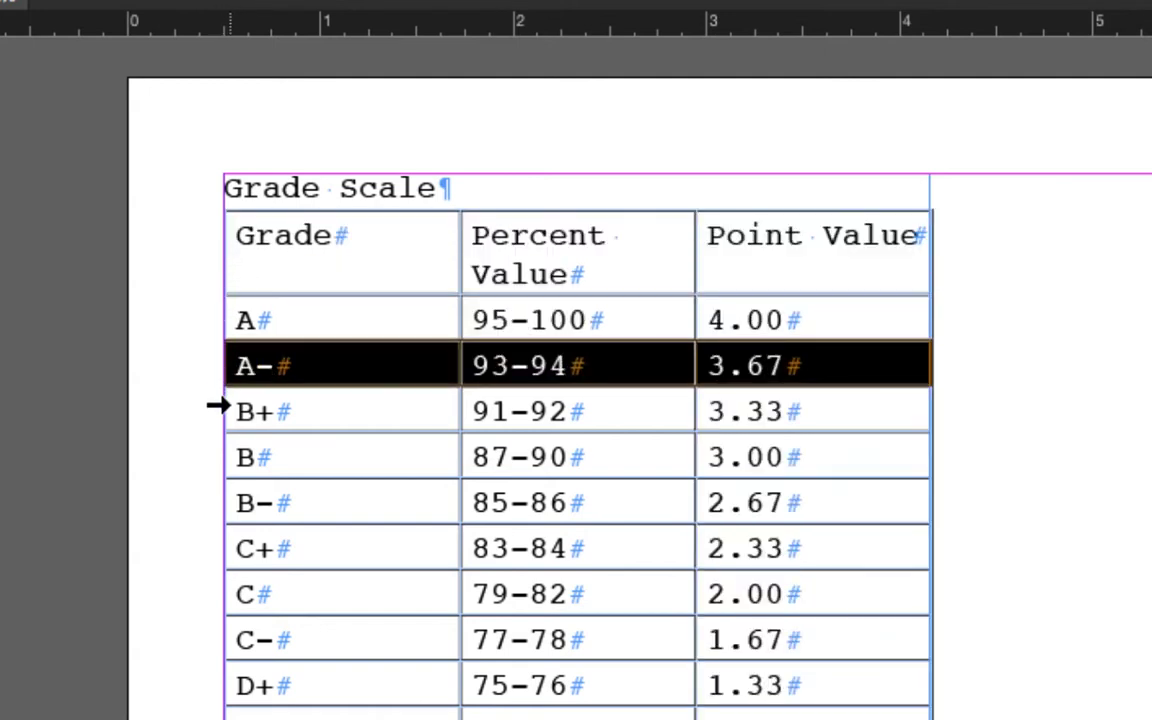
left_click(212, 410)
left_click(212, 457)
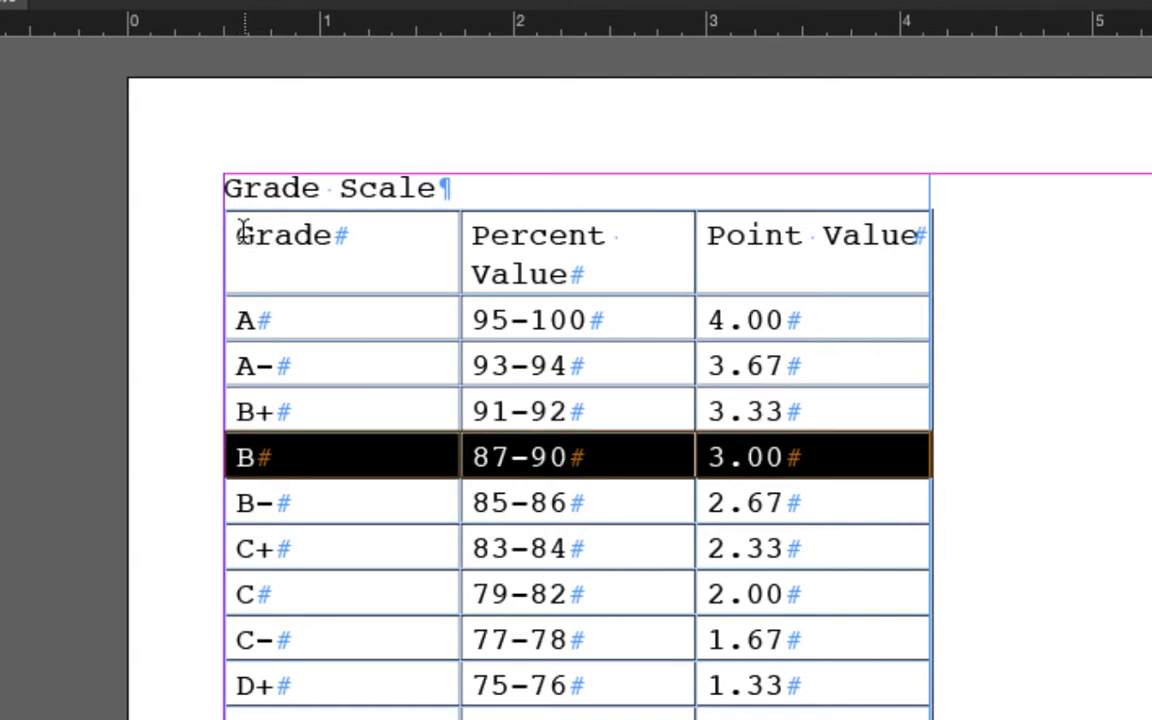
- Select part of the text in the Grade header cell, and extend the selection to the whole cell
left_click_drag(236, 231, 274, 232)
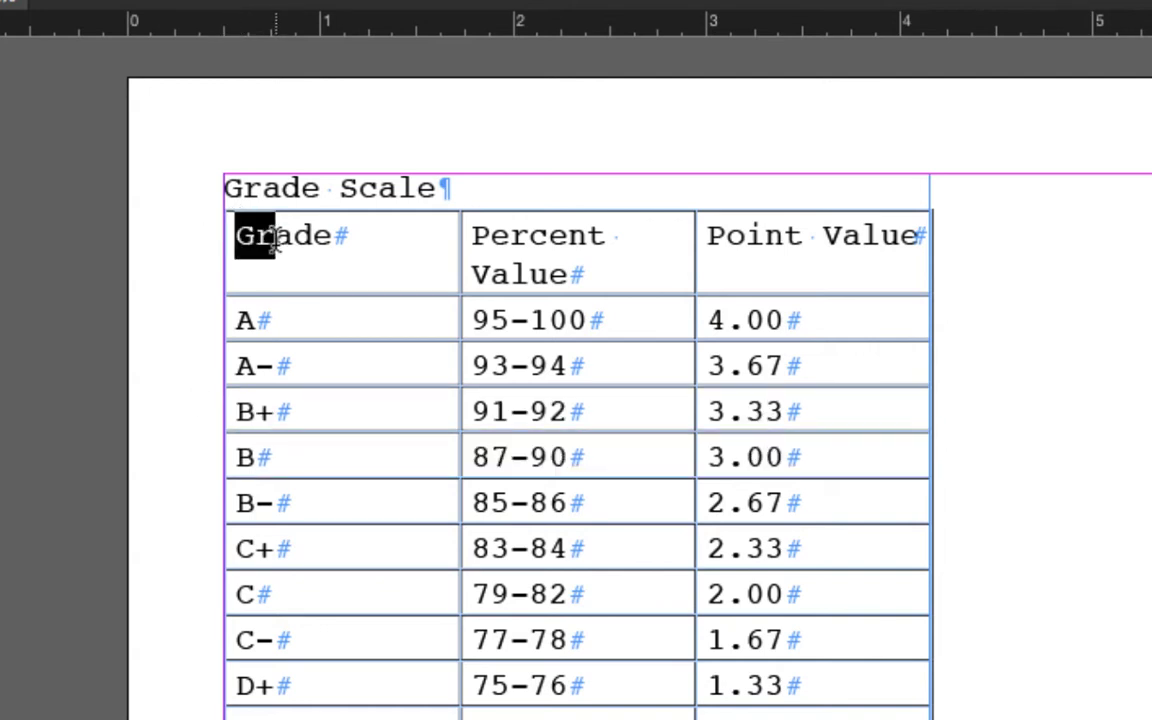
left_click(217, 224)
left_click_drag(237, 229, 420, 283)
left_click_drag(236, 235, 455, 283)
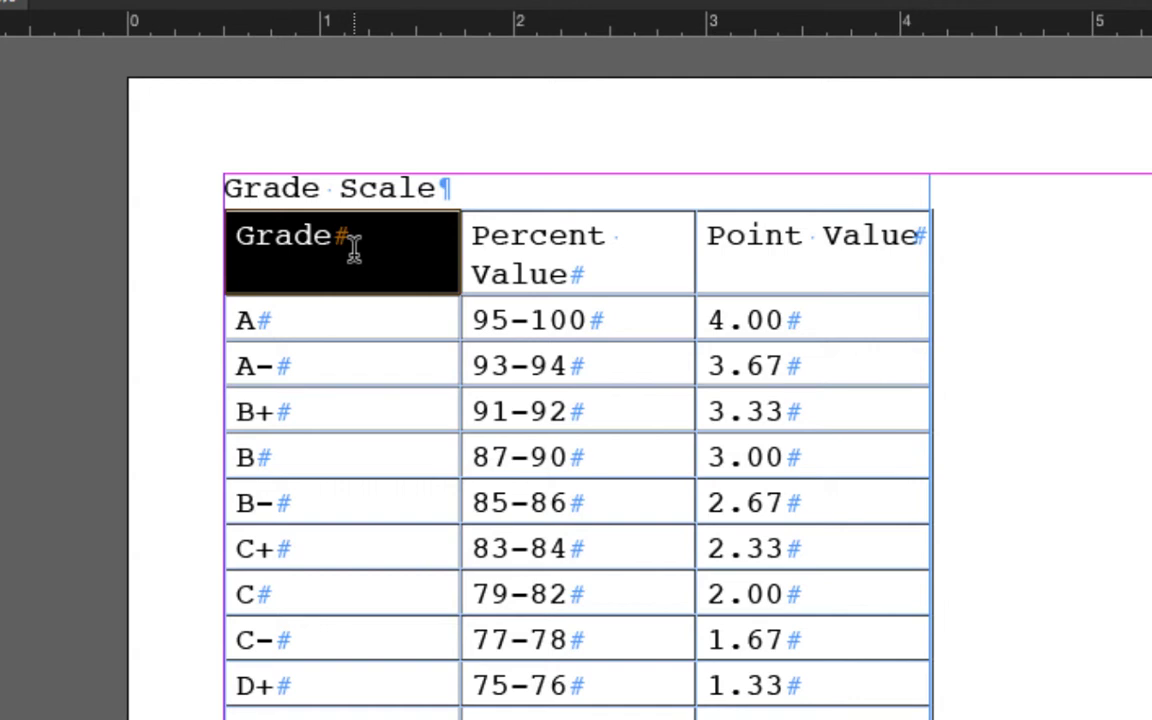
- Select all rows below the header, from grade A through grade F
left_click(205, 262)
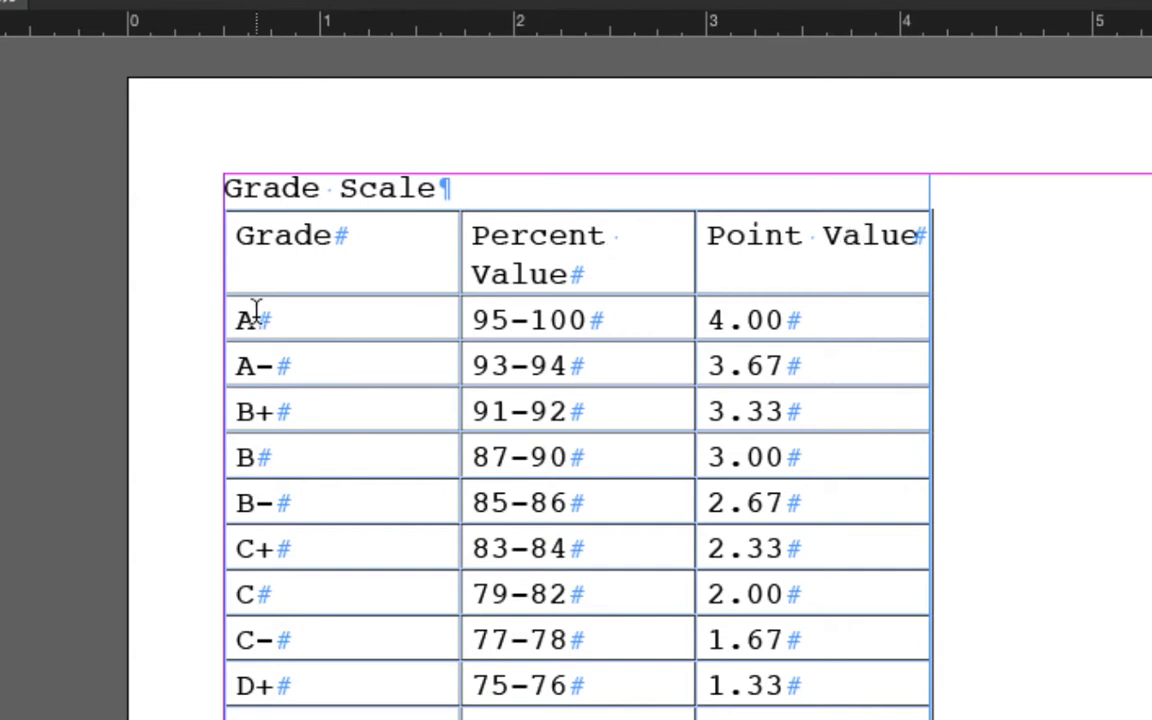
left_click(212, 318)
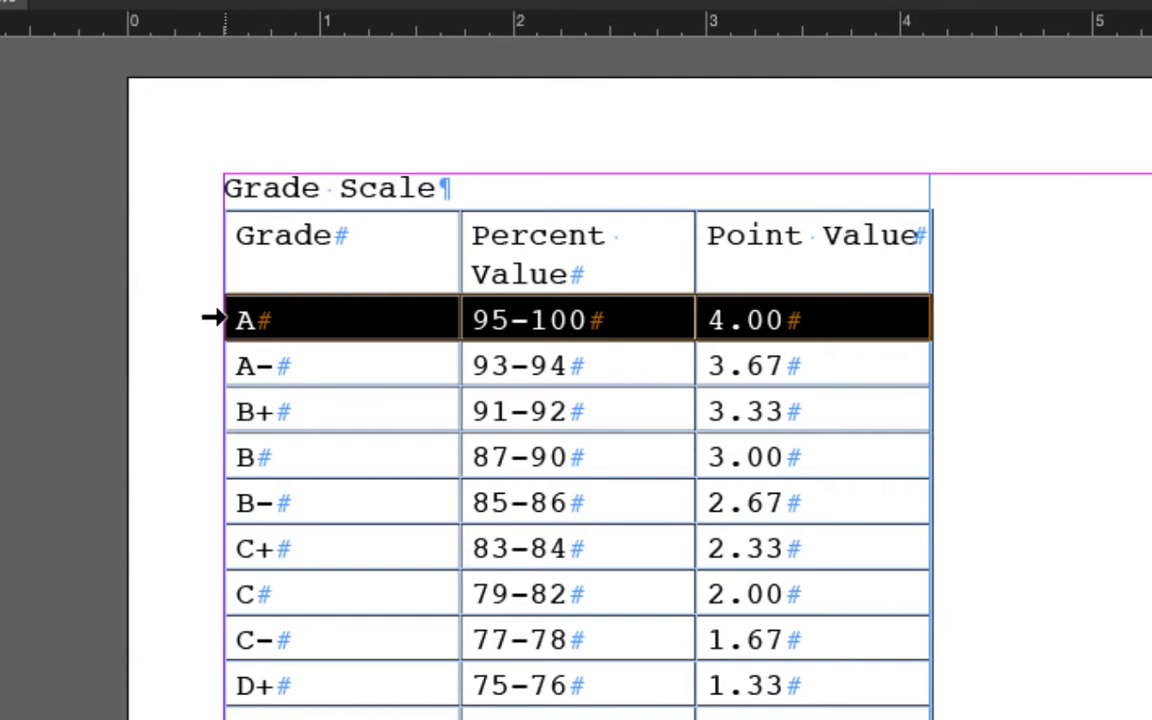
left_click_drag(212, 318, 222, 671)
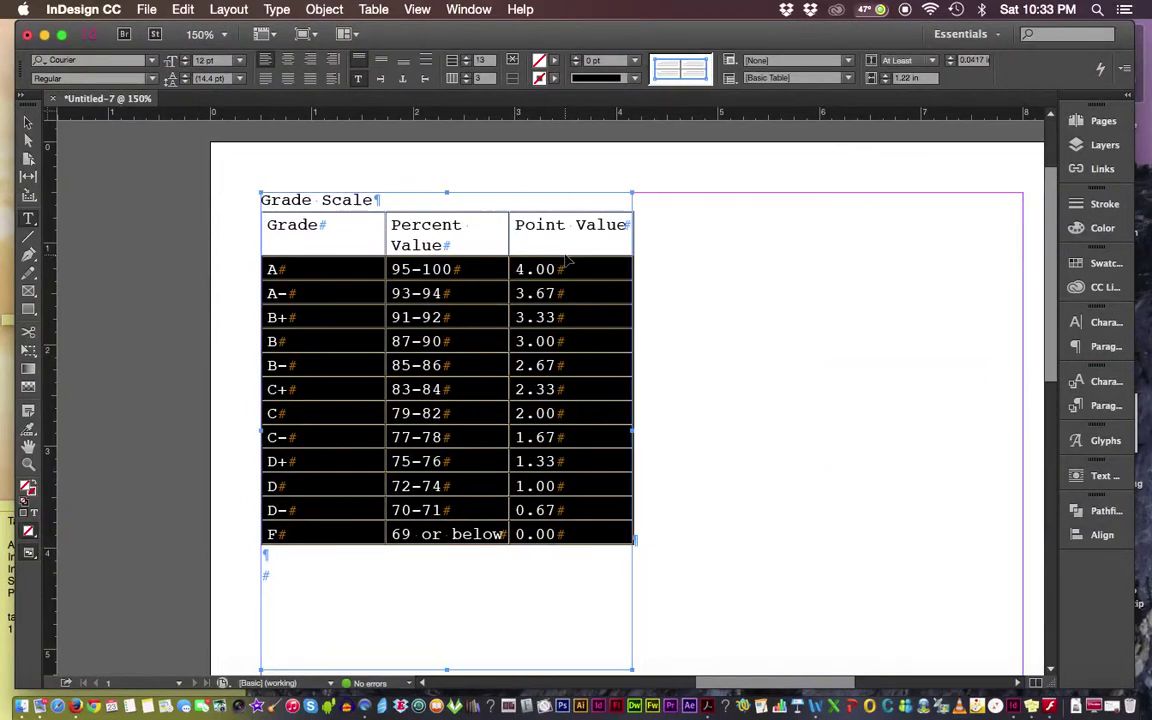
- Narrow the Grade column to about 0.8 in and widen the Point Value column until the table spans the text frame
key("super+equal")
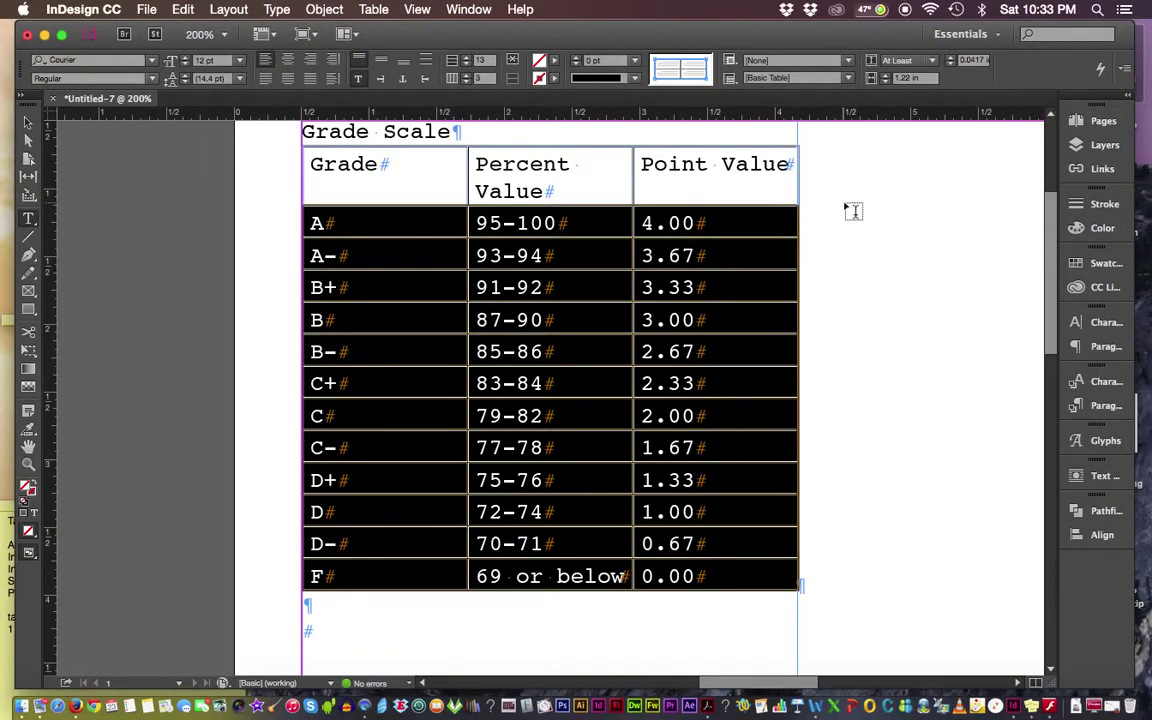
scroll(1048, 215, "up", 2)
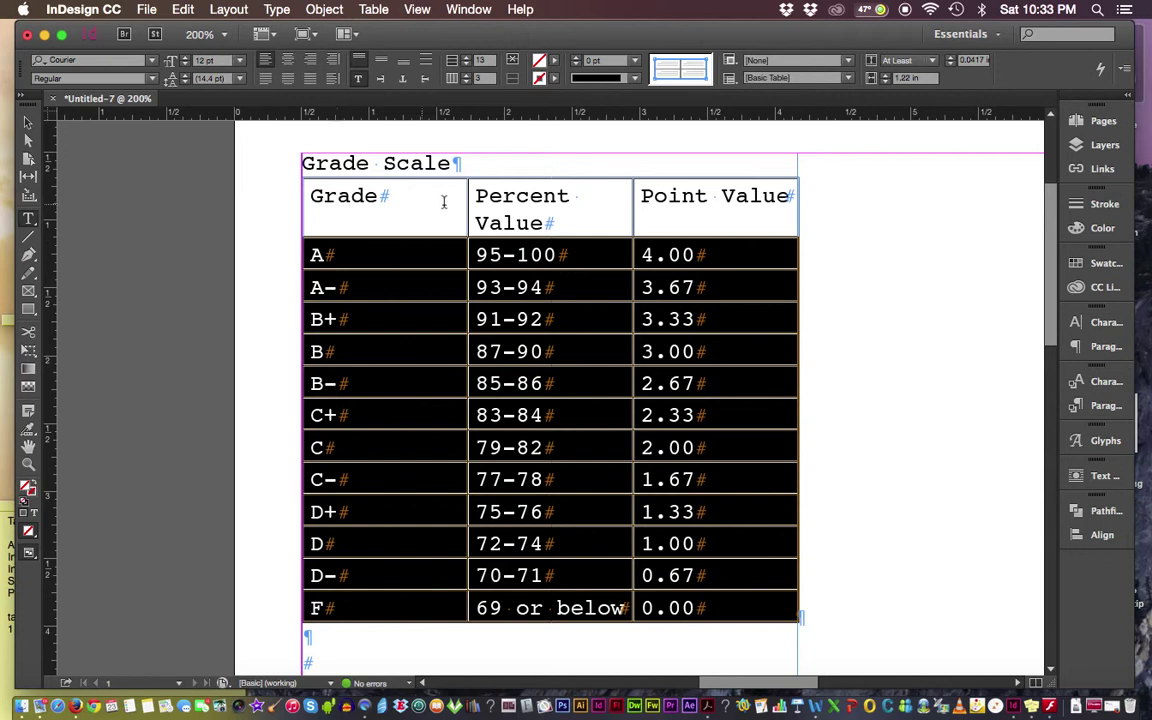
mouse_move(468, 205)
left_mouse_down()
mouse_move(394, 201)
mouse_move(466, 196)
left_mouse_up()
left_click(480, 167)
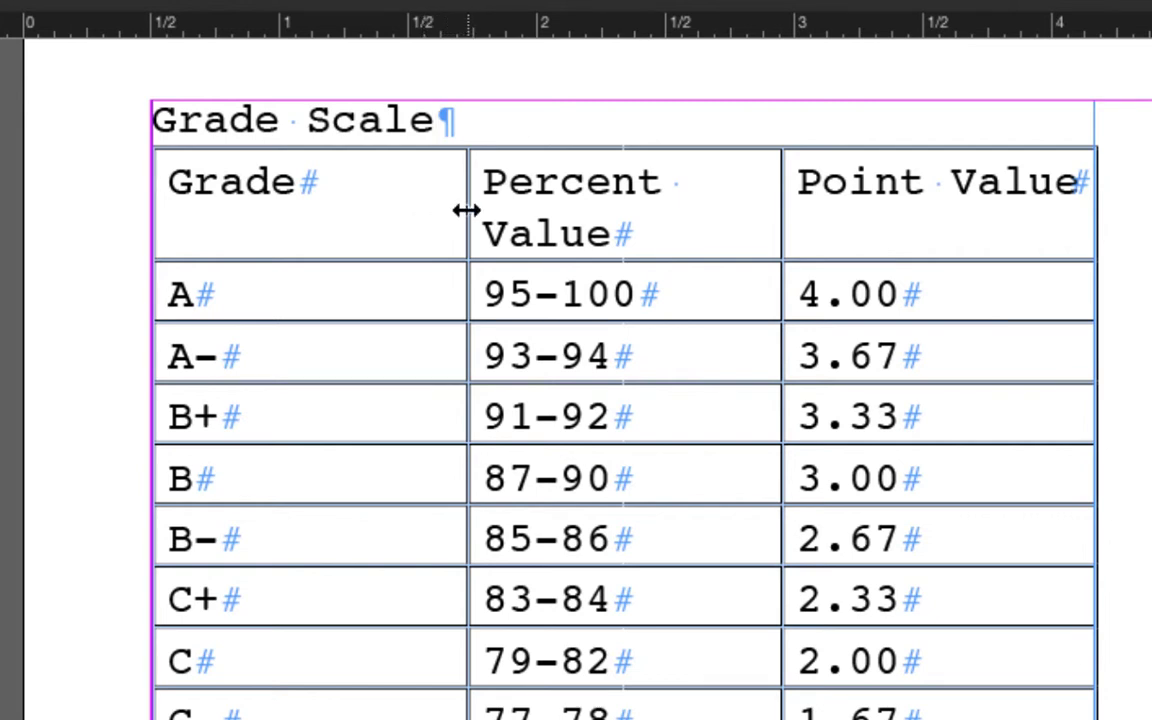
left_click_drag(467, 210, 358, 202)
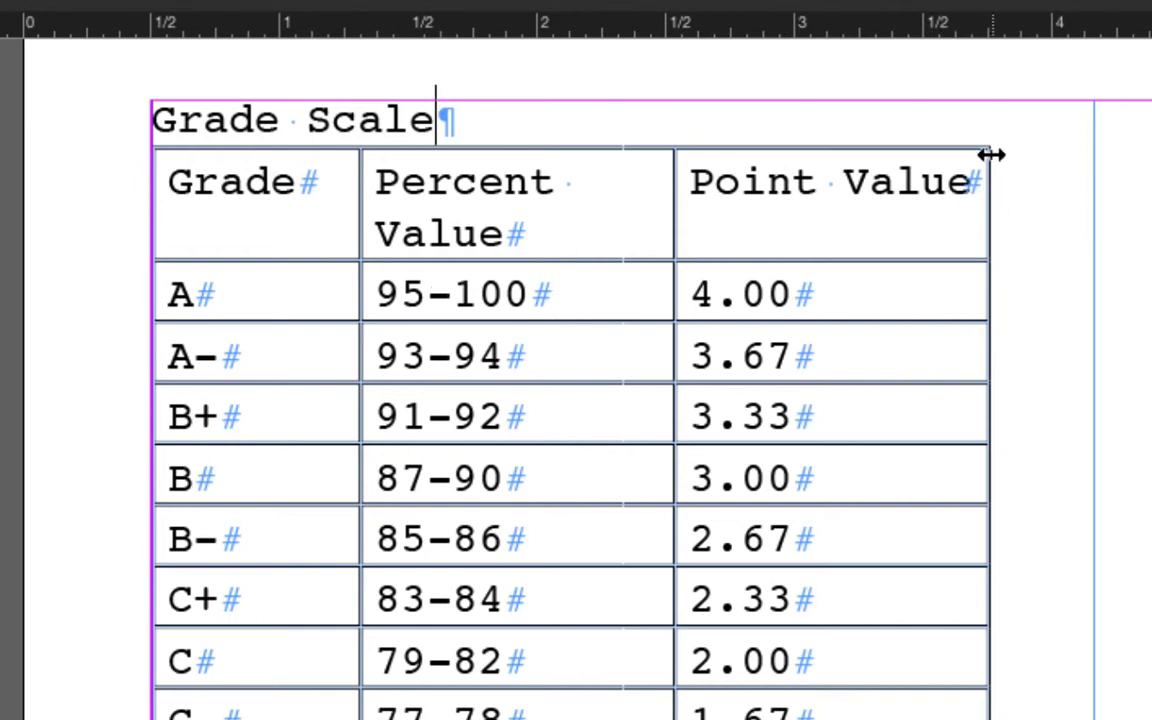
left_click_drag(990, 202, 1088, 210)
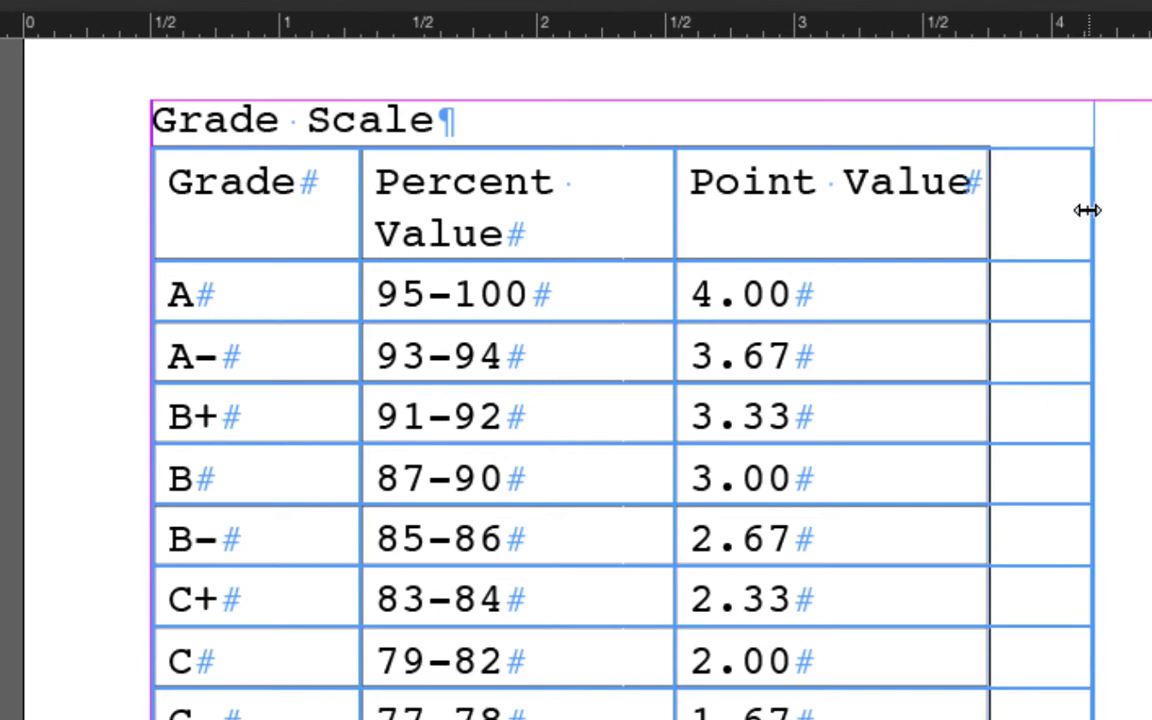
left_click_drag(1088, 210, 1086, 211)
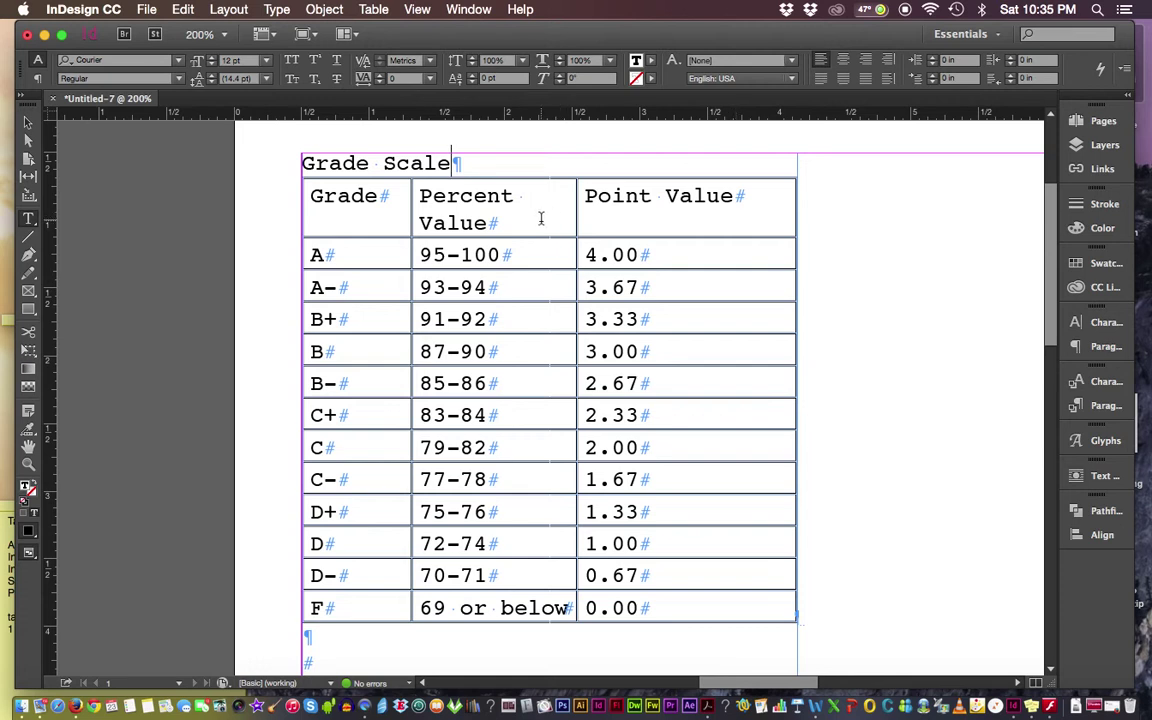
- Distribute the Percent Value and Point Value columns evenly
left_click_drag(514, 606, 568, 606)
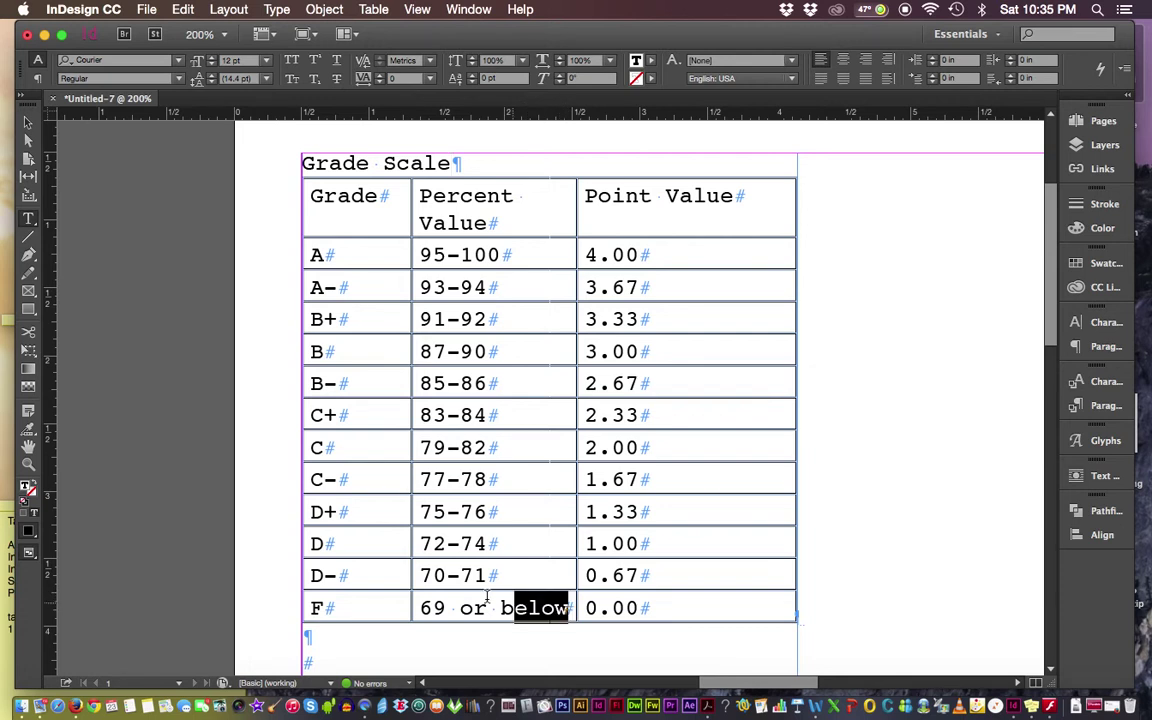
triple_click(487, 604)
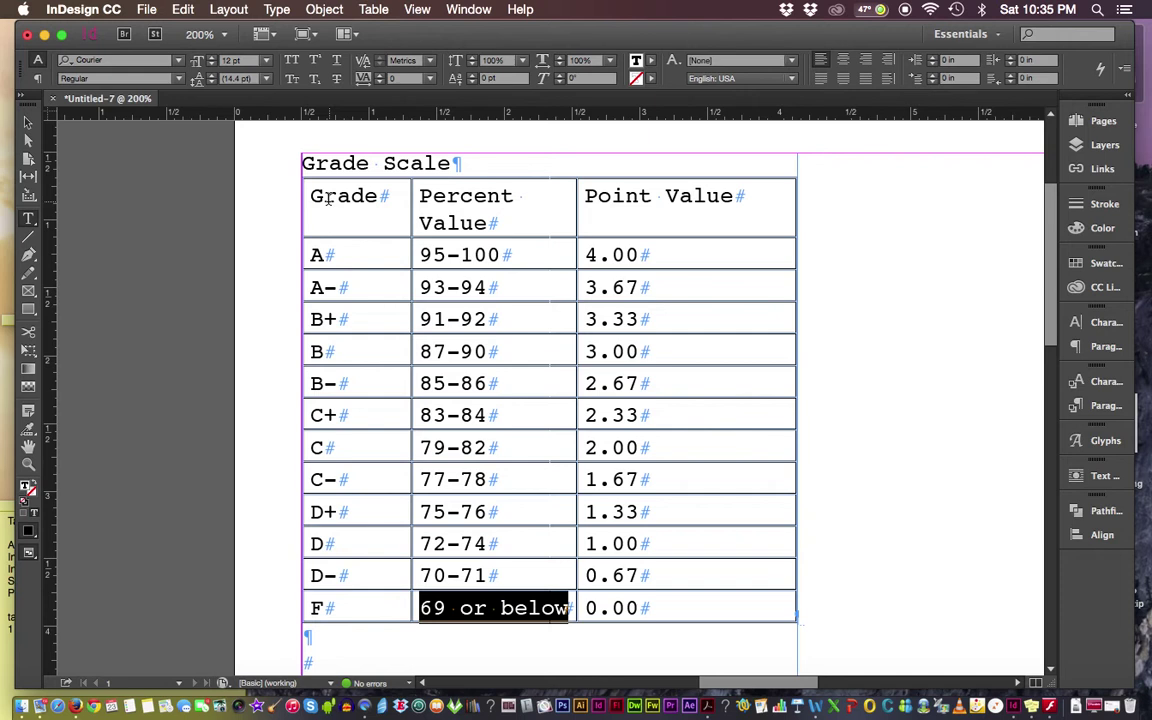
left_click(444, 170)
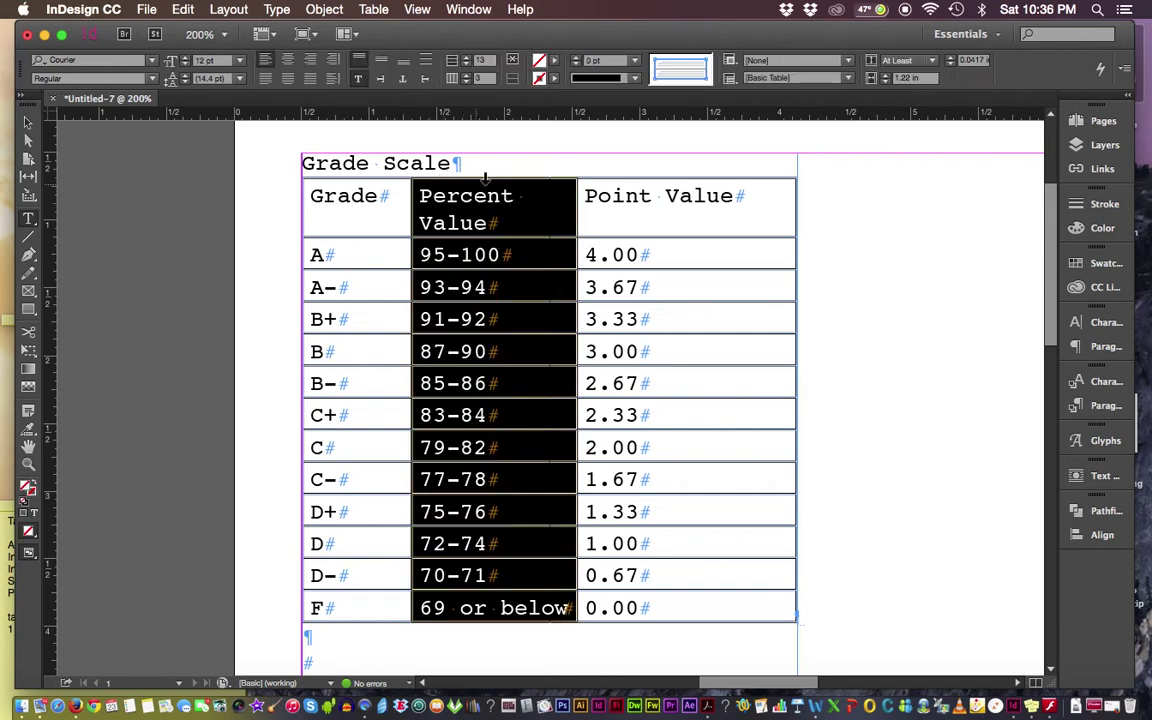
left_click(578, 170, "shift")
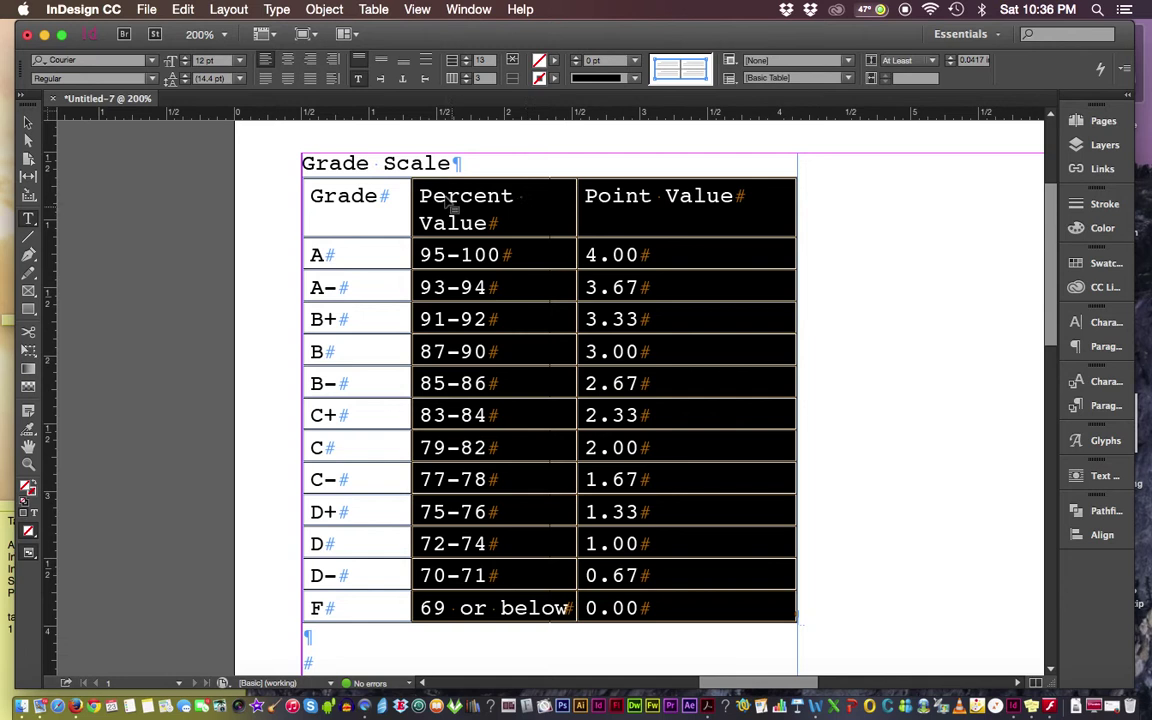
left_click(372, 10)
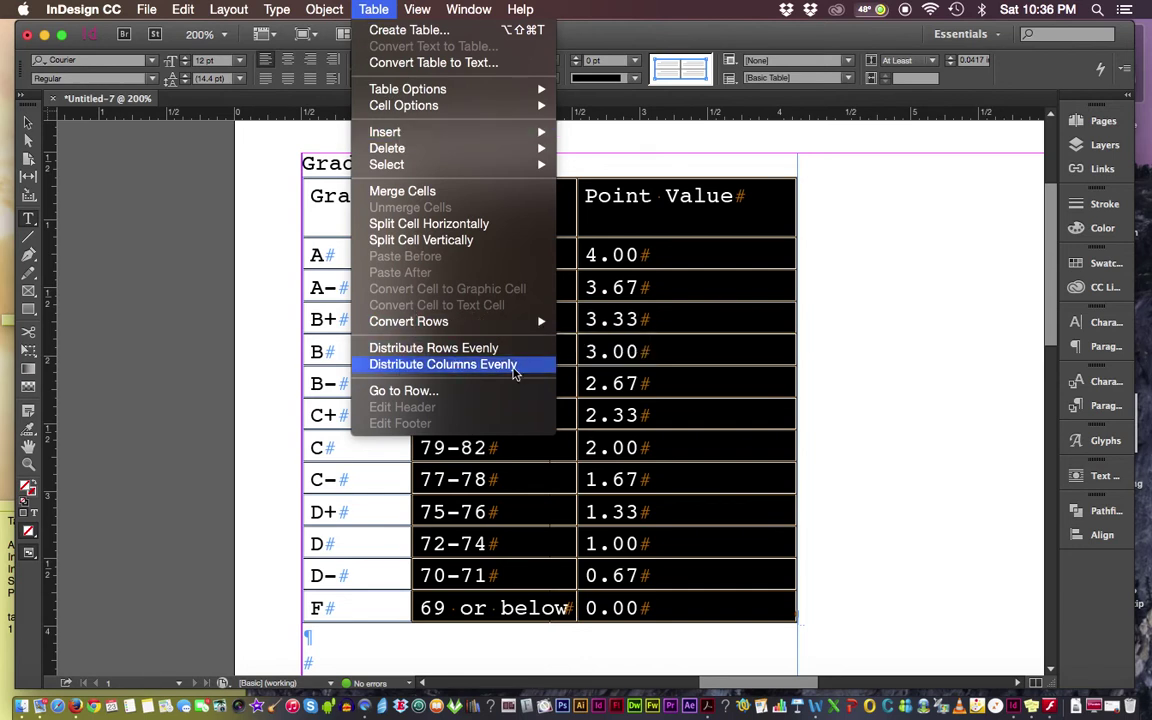
left_click(598, 12)
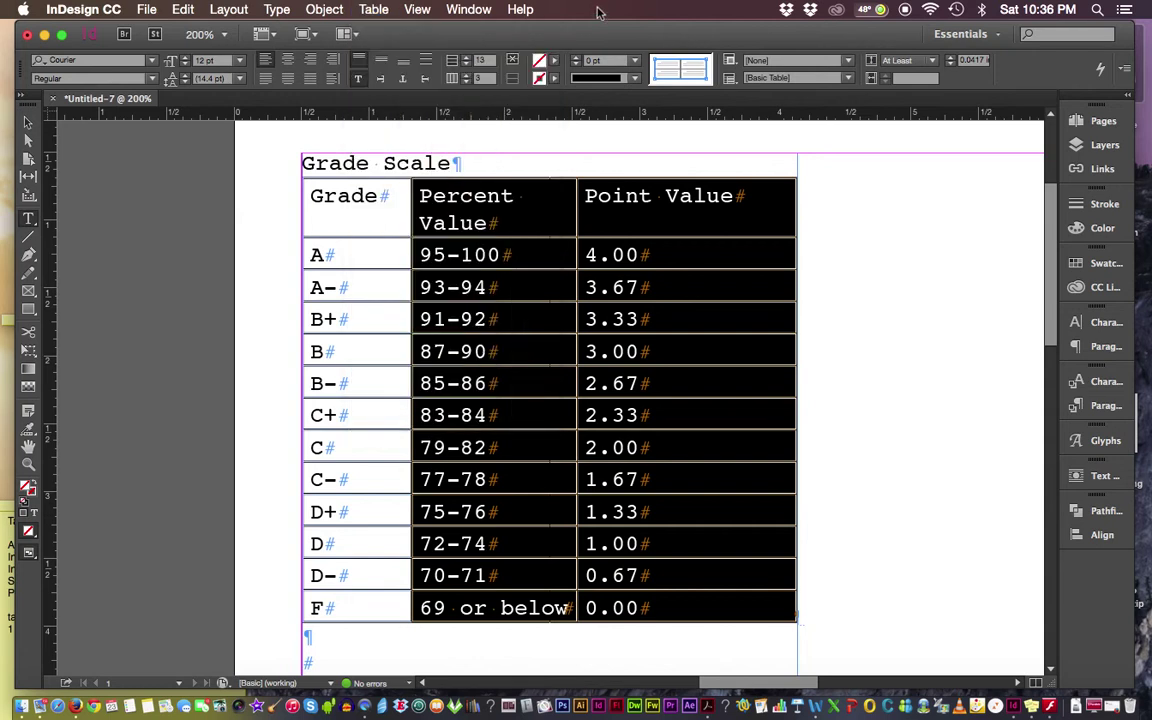
left_click(374, 10)
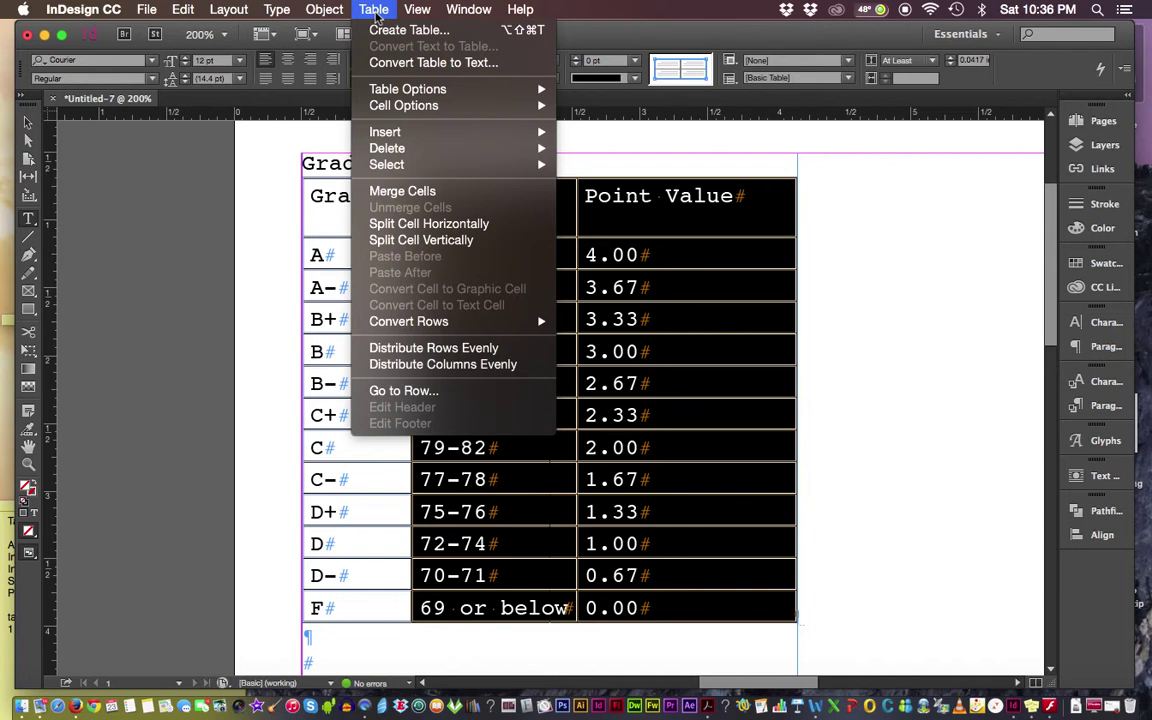
left_click(597, 13)
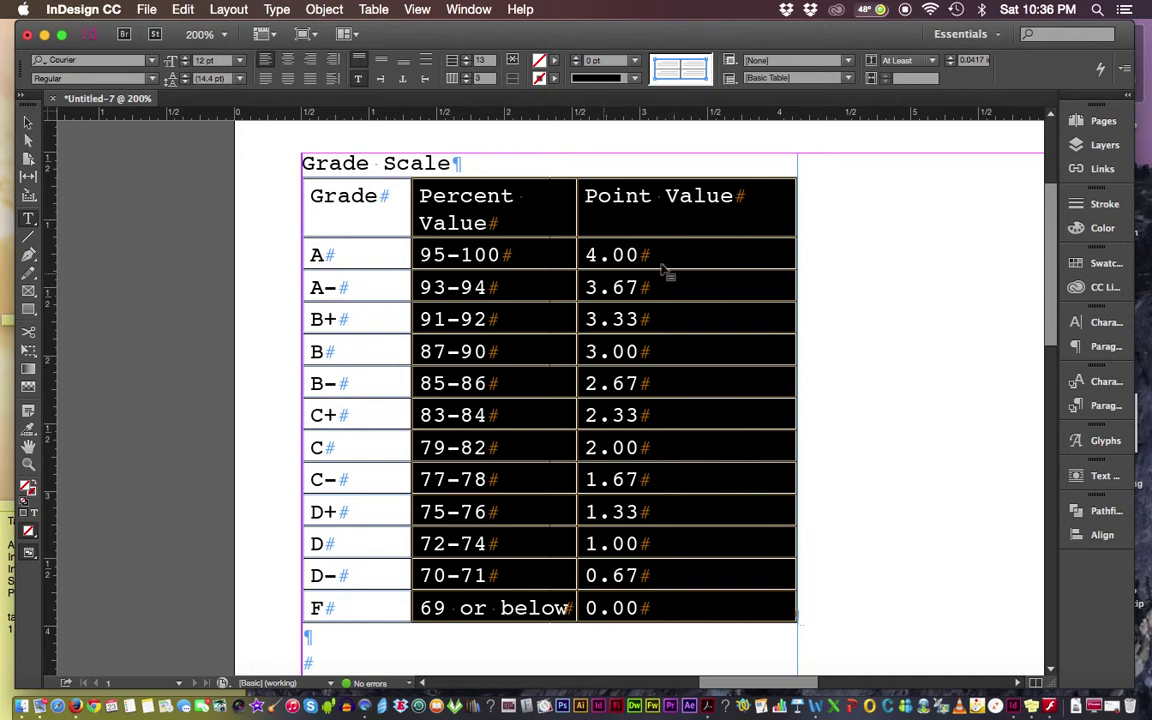
right_click(701, 221)
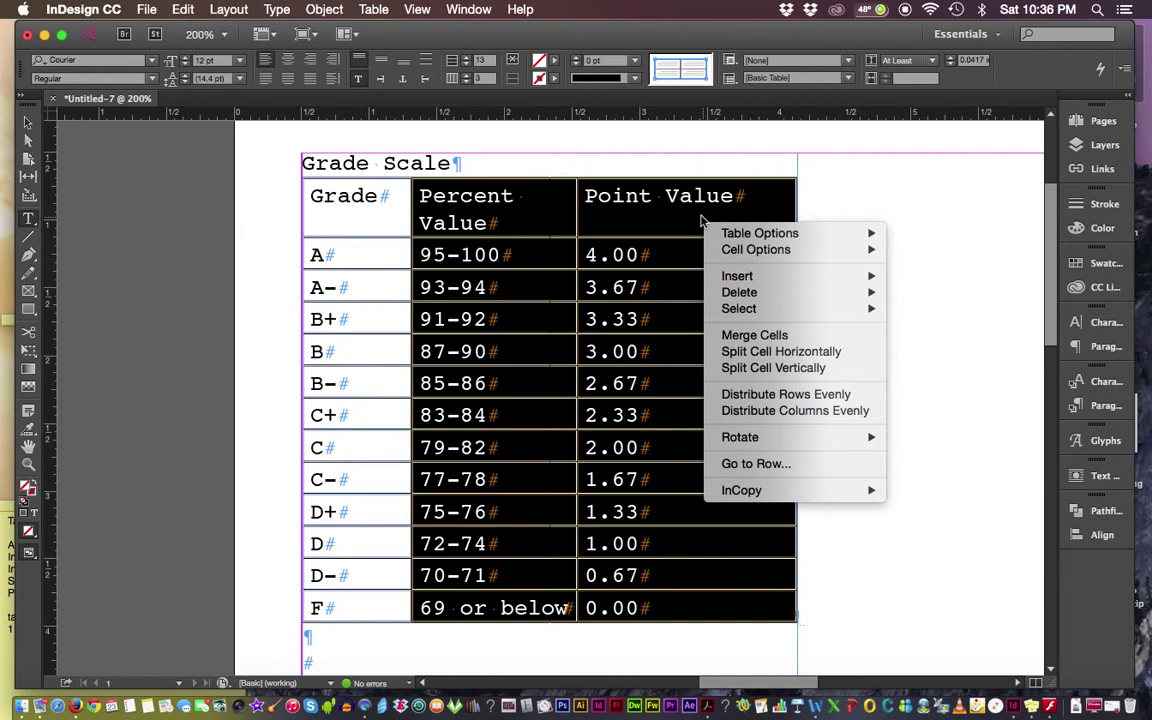
left_click(751, 412)
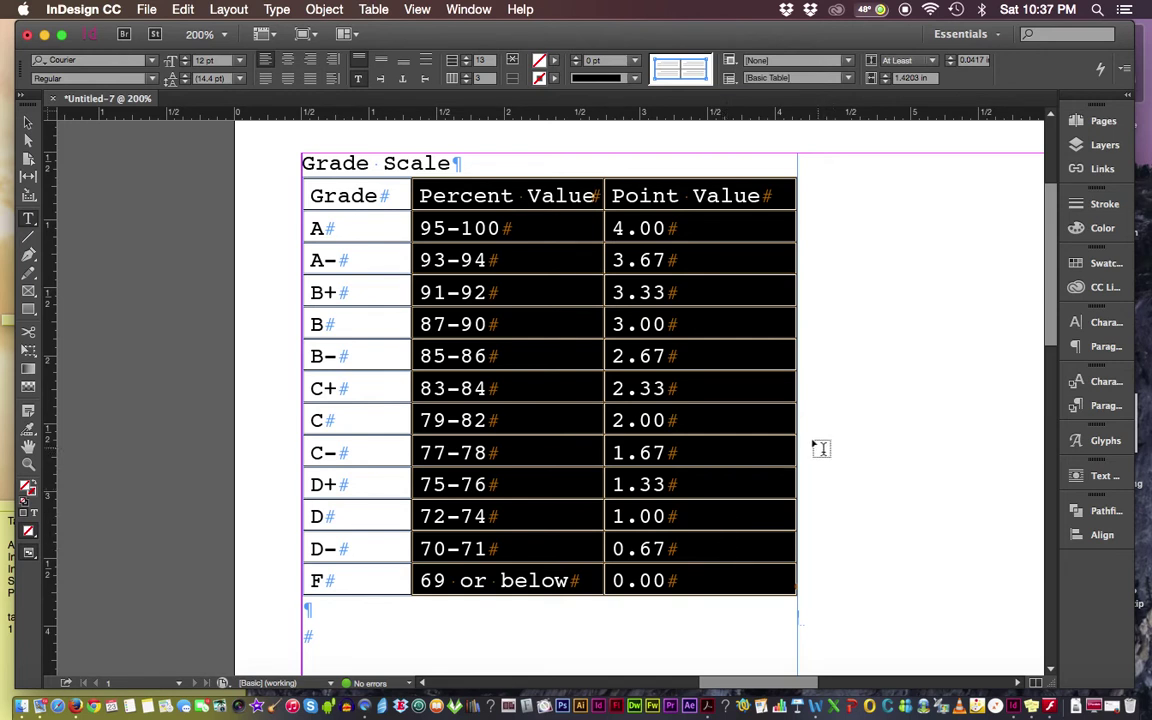
- Enter "The End" in the empty paragraph directly below the grade table, and select that whole line
left_click(459, 201)
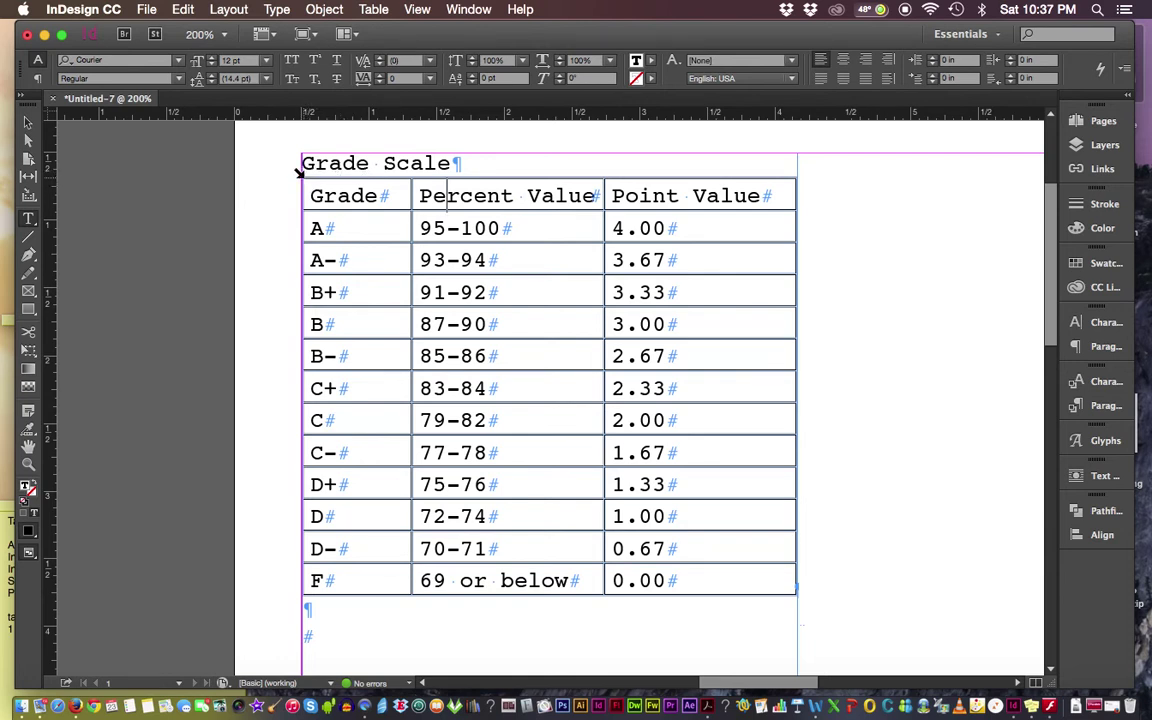
left_click_drag(302, 163, 512, 170)
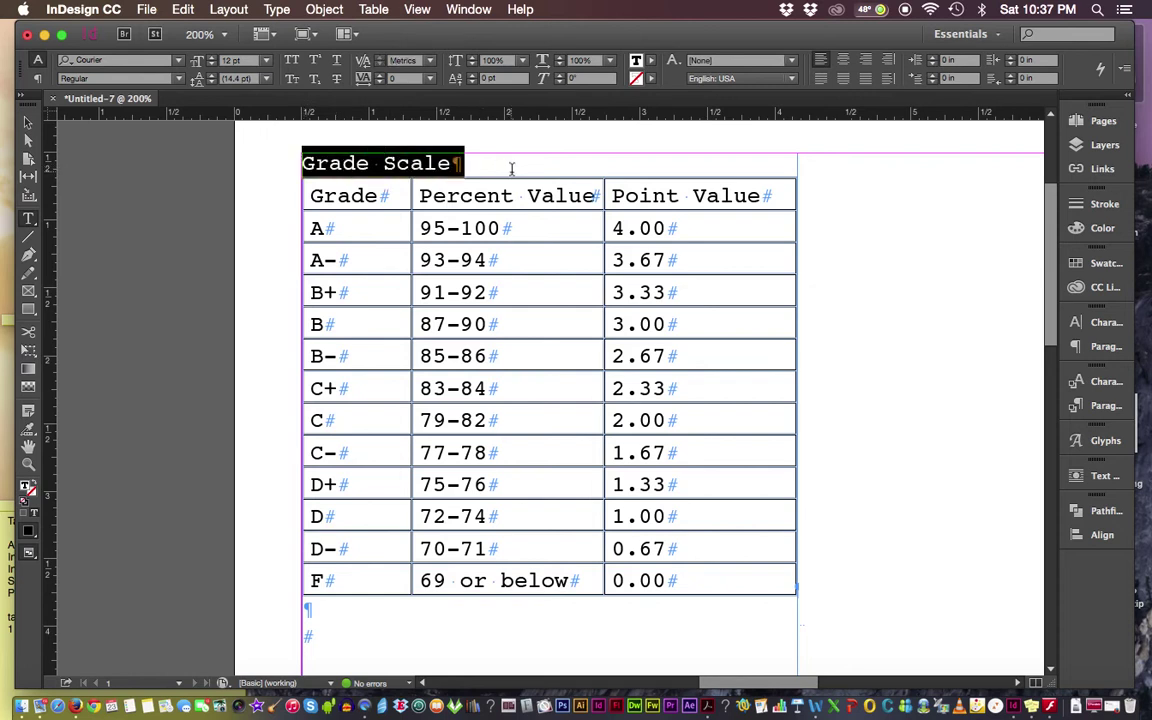
left_click(340, 610)
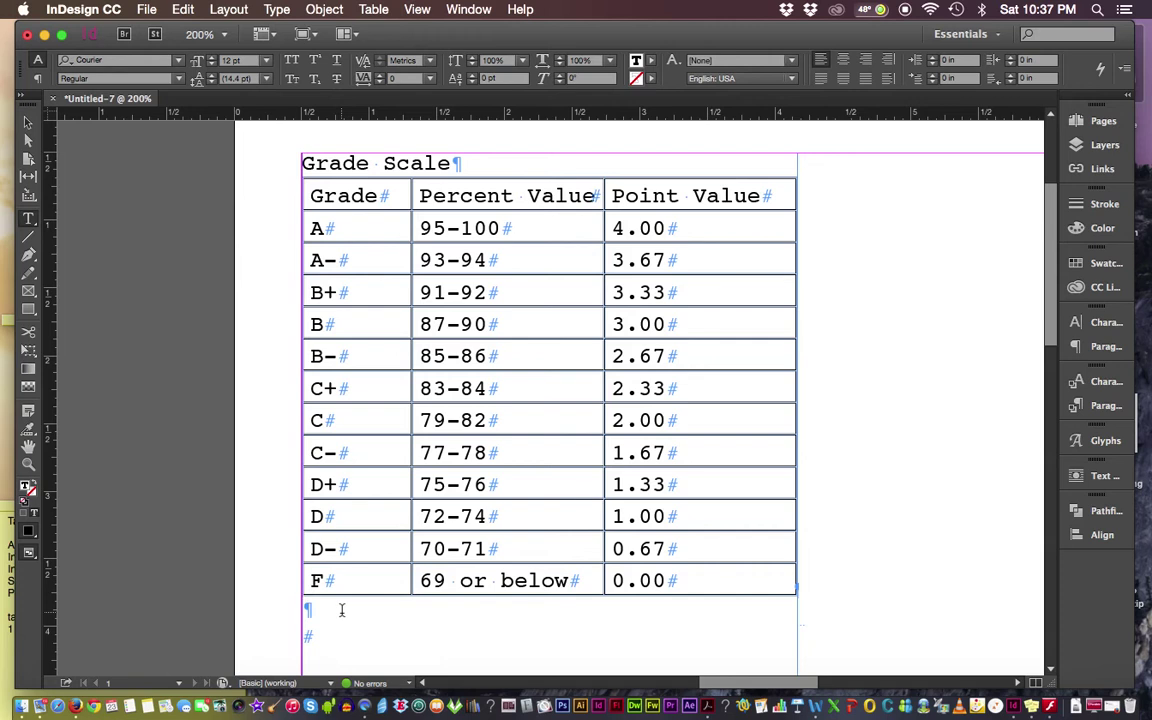
type("The E")
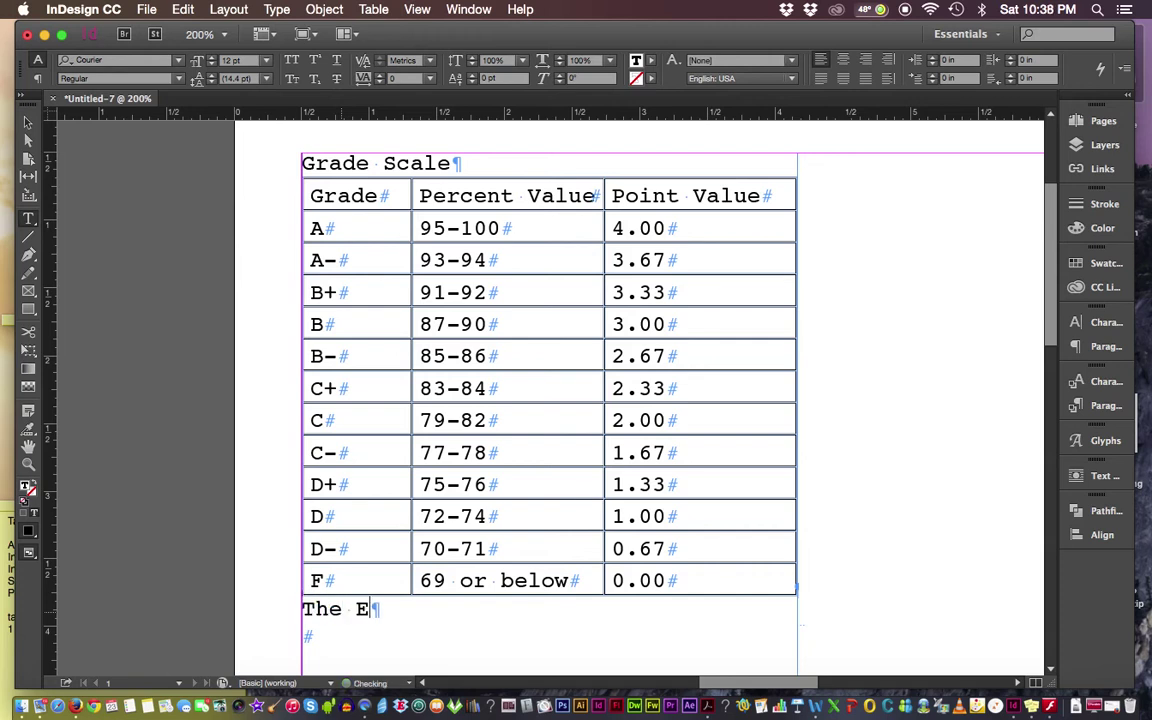
type("nd")
left_click_drag(303, 163, 437, 163)
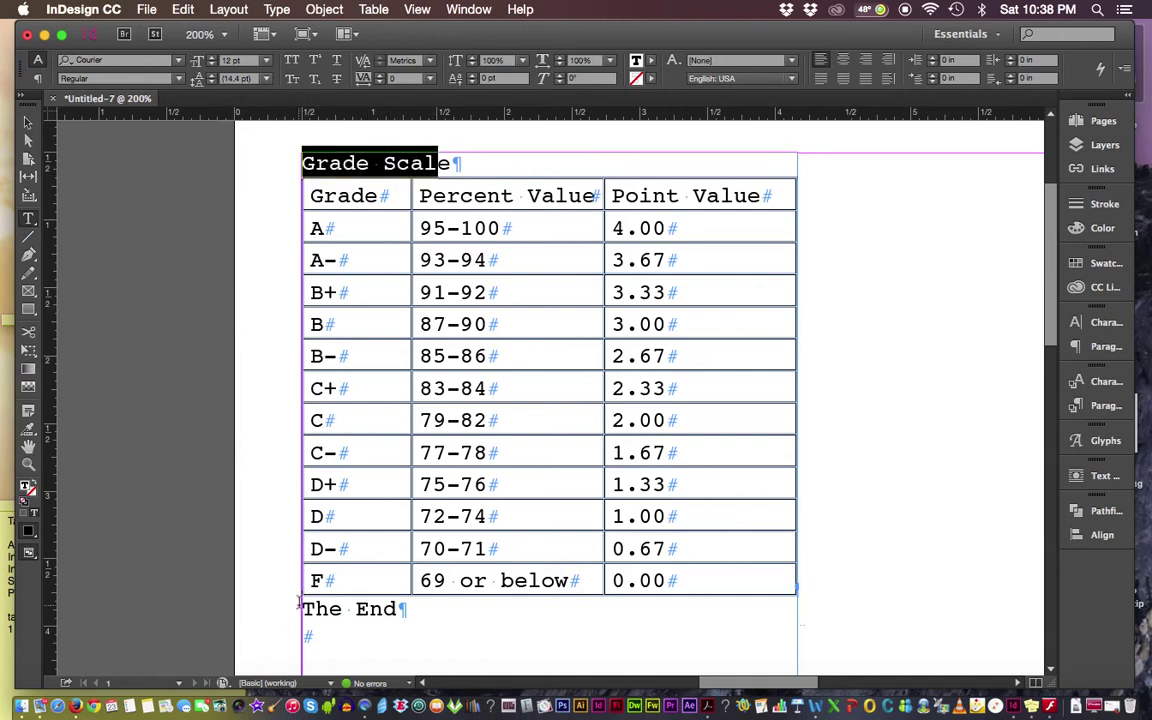
left_click_drag(304, 609, 450, 610)
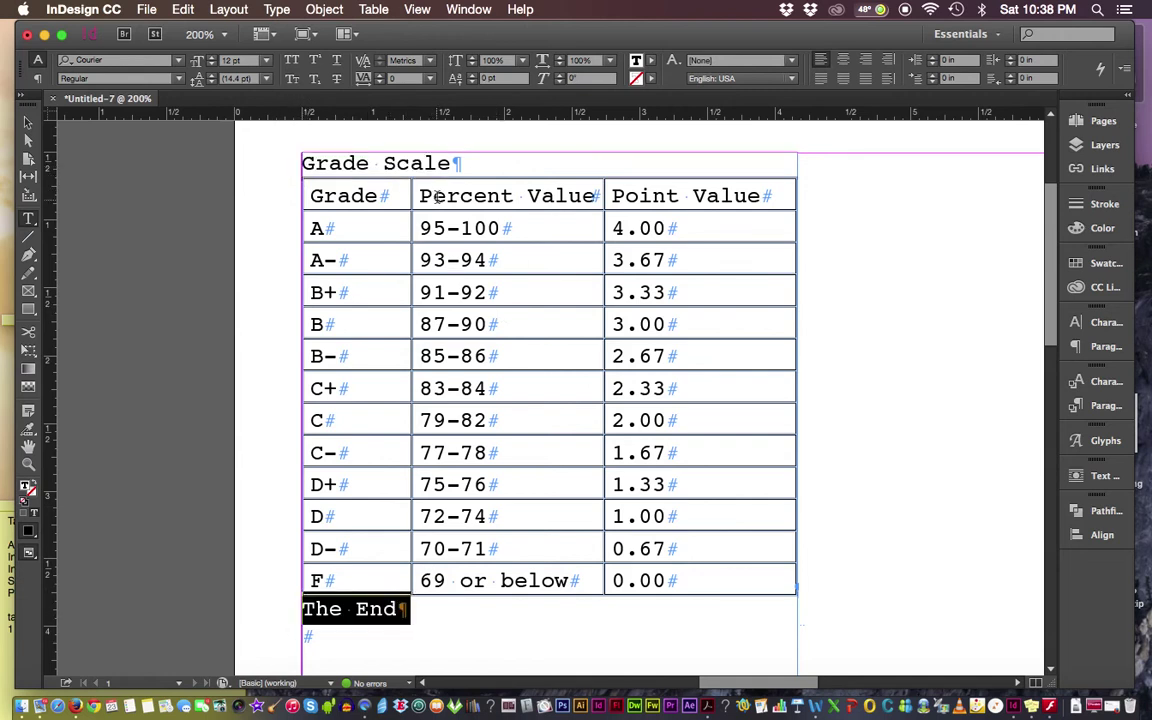
- Select the whole grade table and set its spacing before to 0.125 in in the table setup options, with the preview visible
left_click(298, 177)
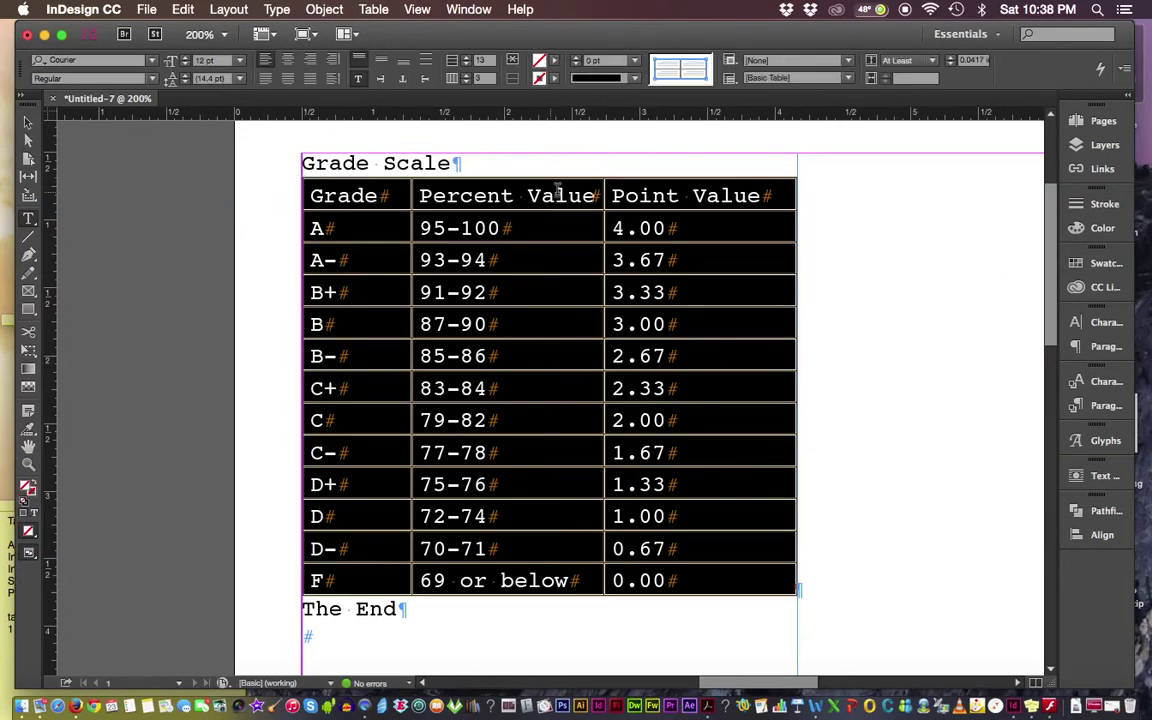
right_click(679, 202)
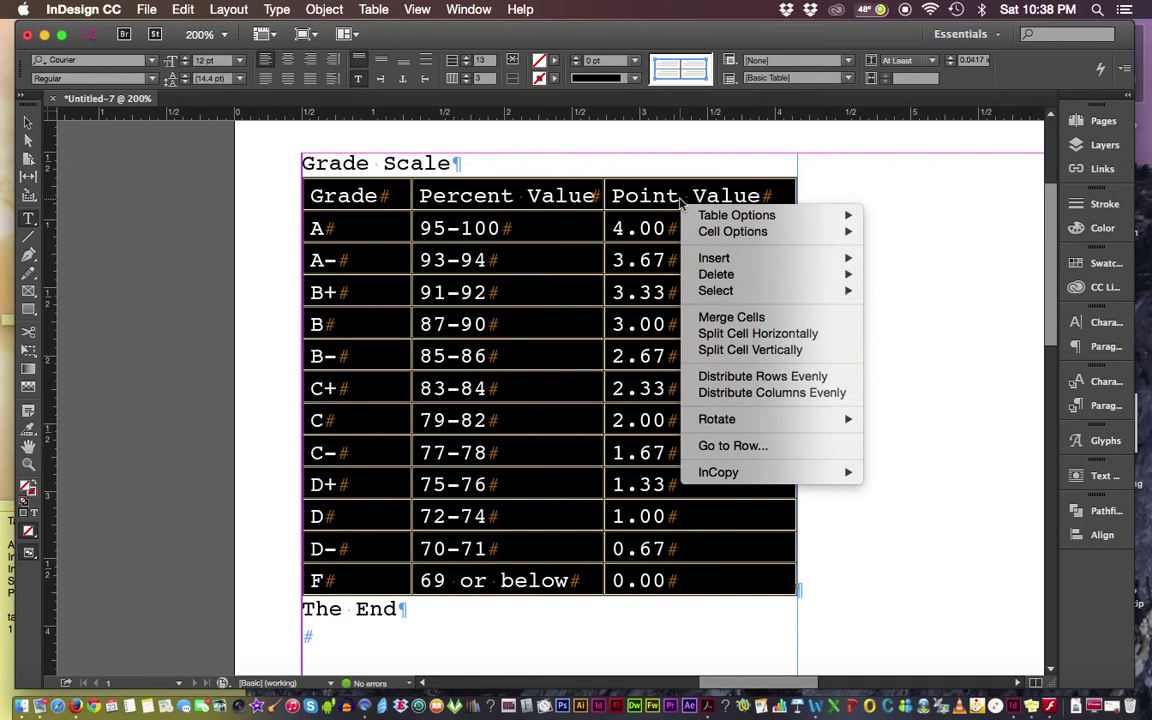
mouse_move(704, 218)
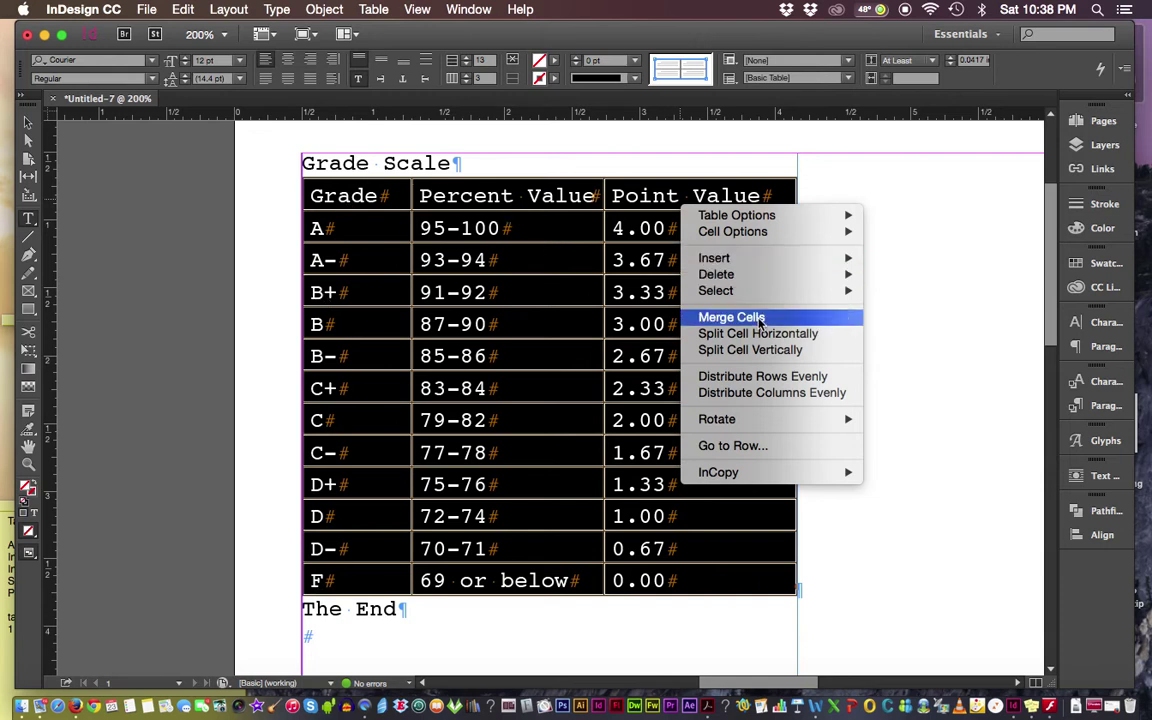
mouse_move(820, 215)
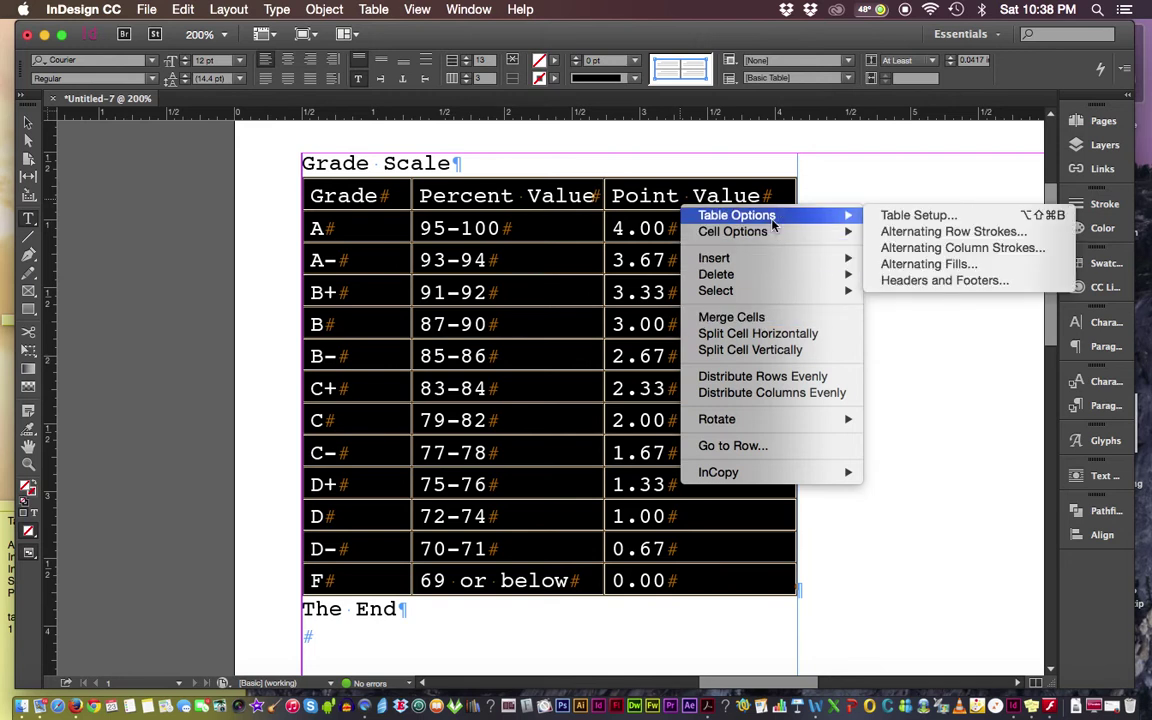
left_click(898, 216)
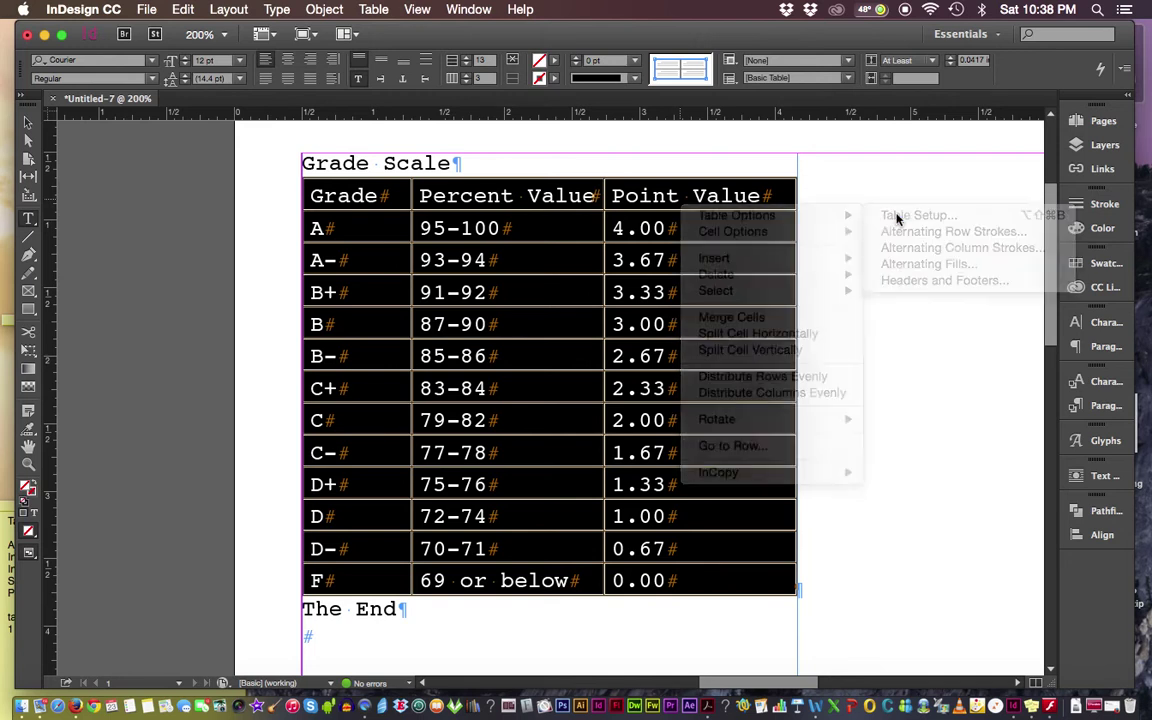
left_click_drag(865, 172, 791, 119)
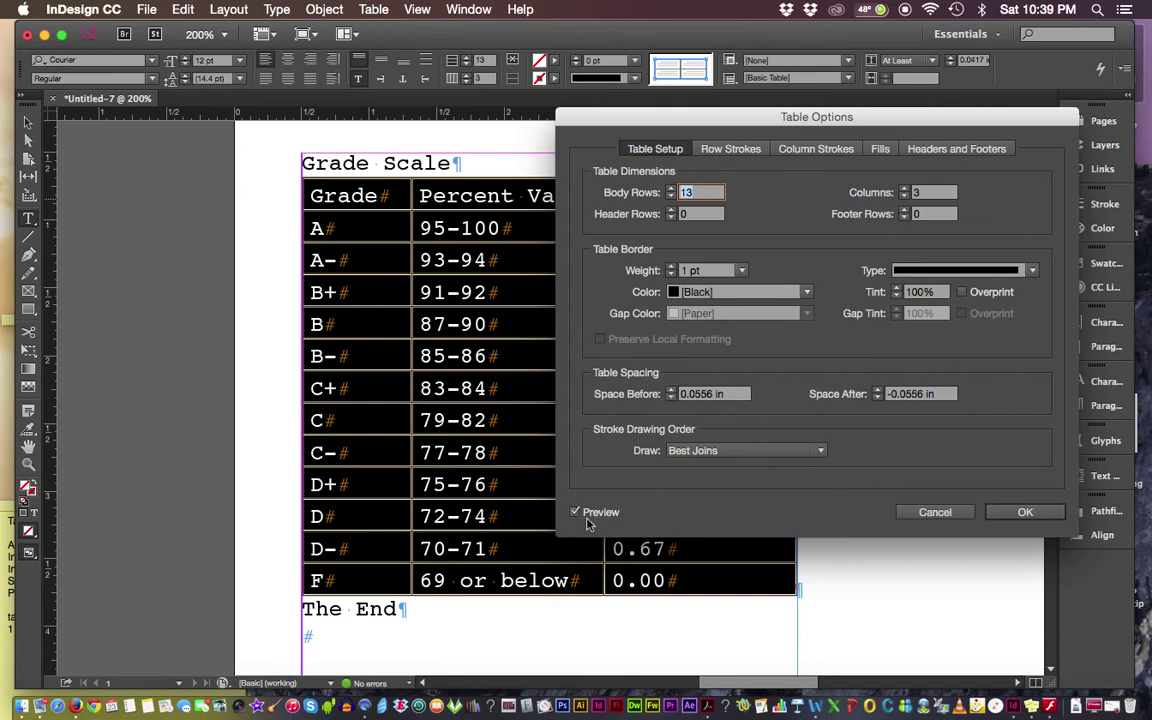
left_click(672, 390)
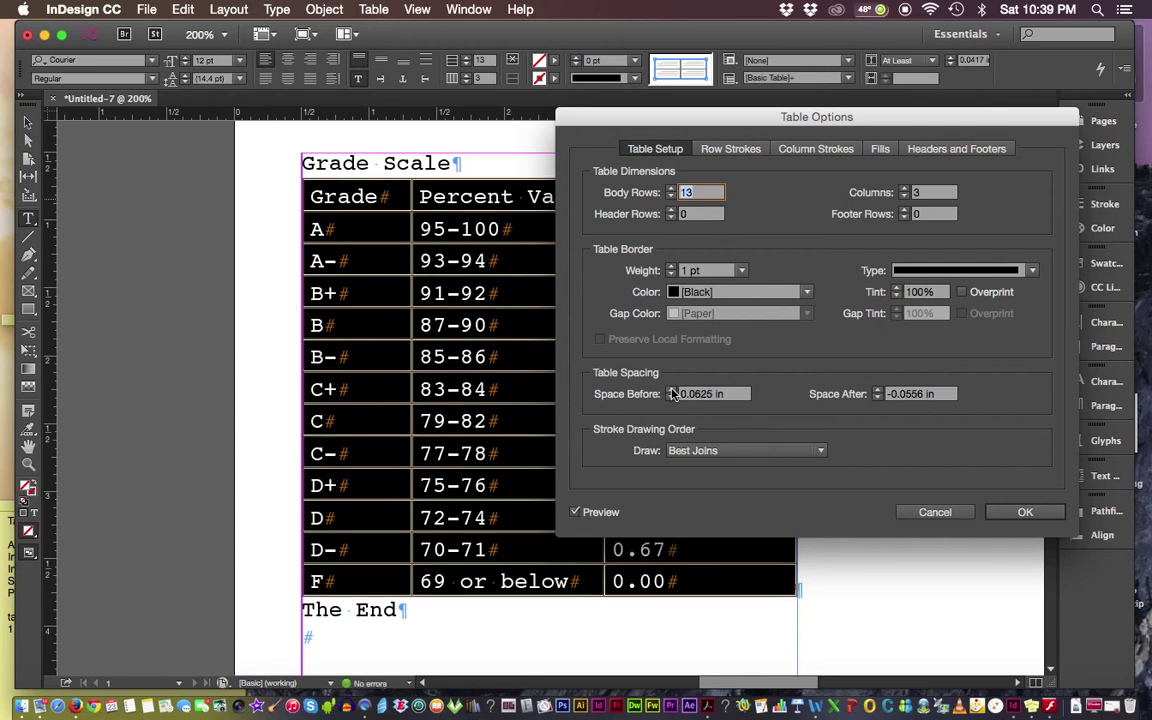
left_click(672, 391)
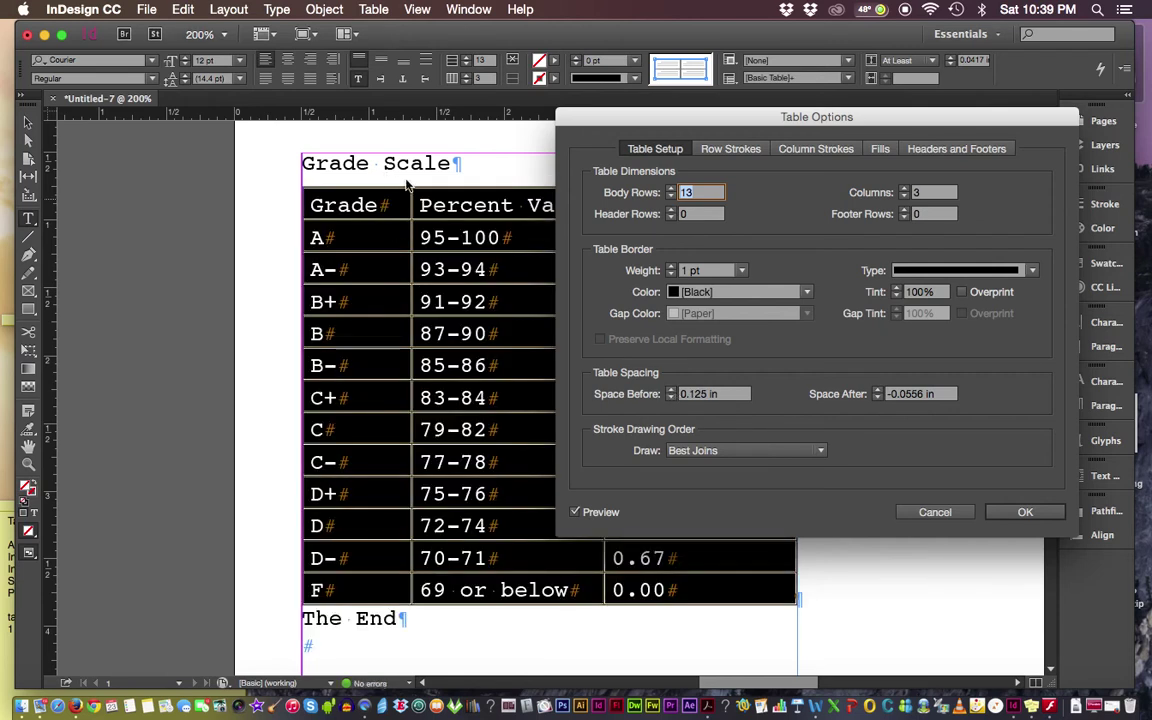
- Set the table's spacing after to 0 in, apply the table options, and deselect the table
left_click(878, 390)
left_click(878, 390)
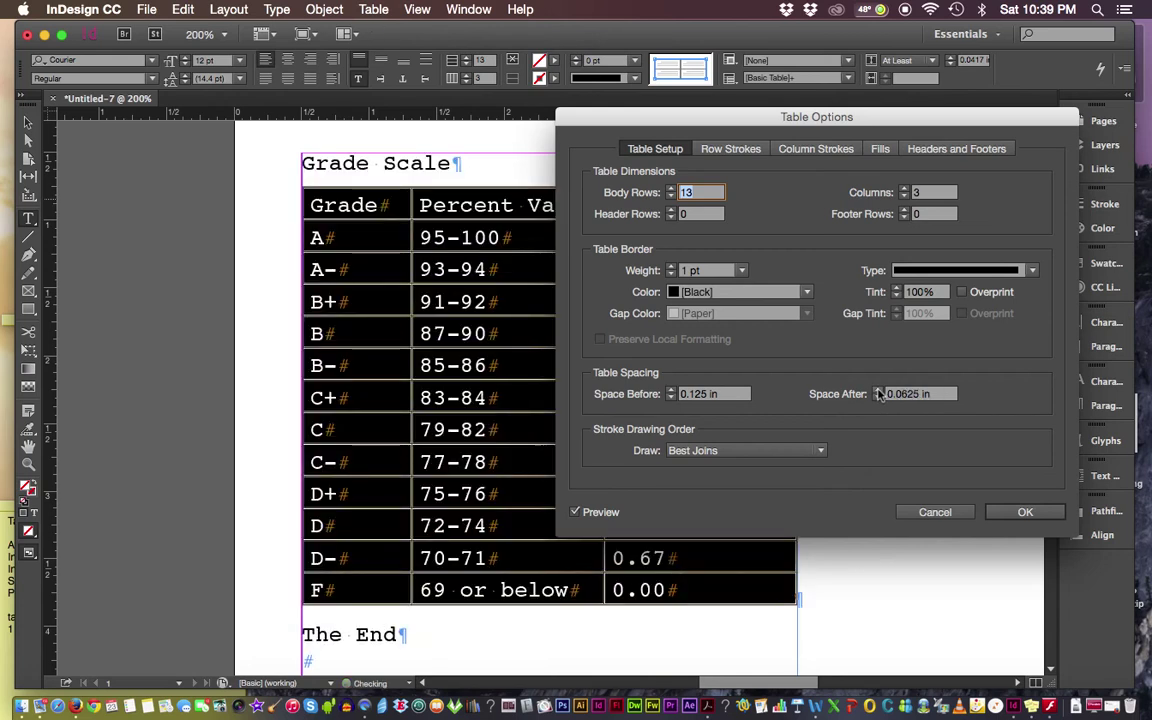
left_click(878, 398)
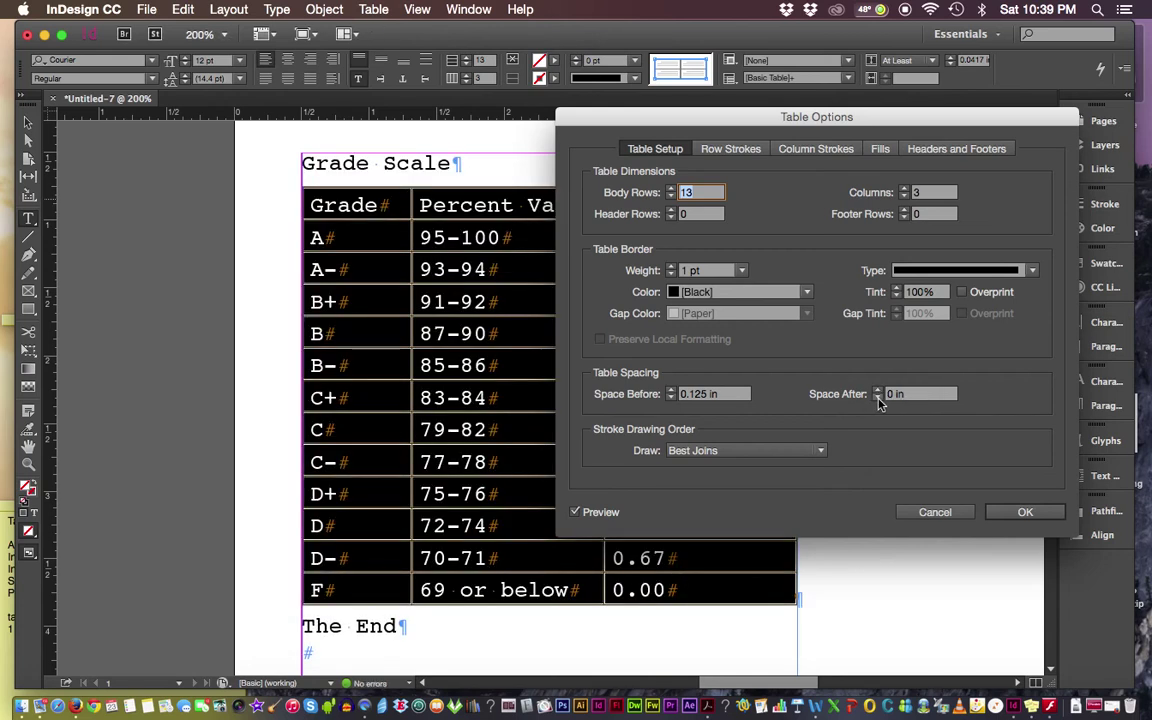
left_click(878, 398)
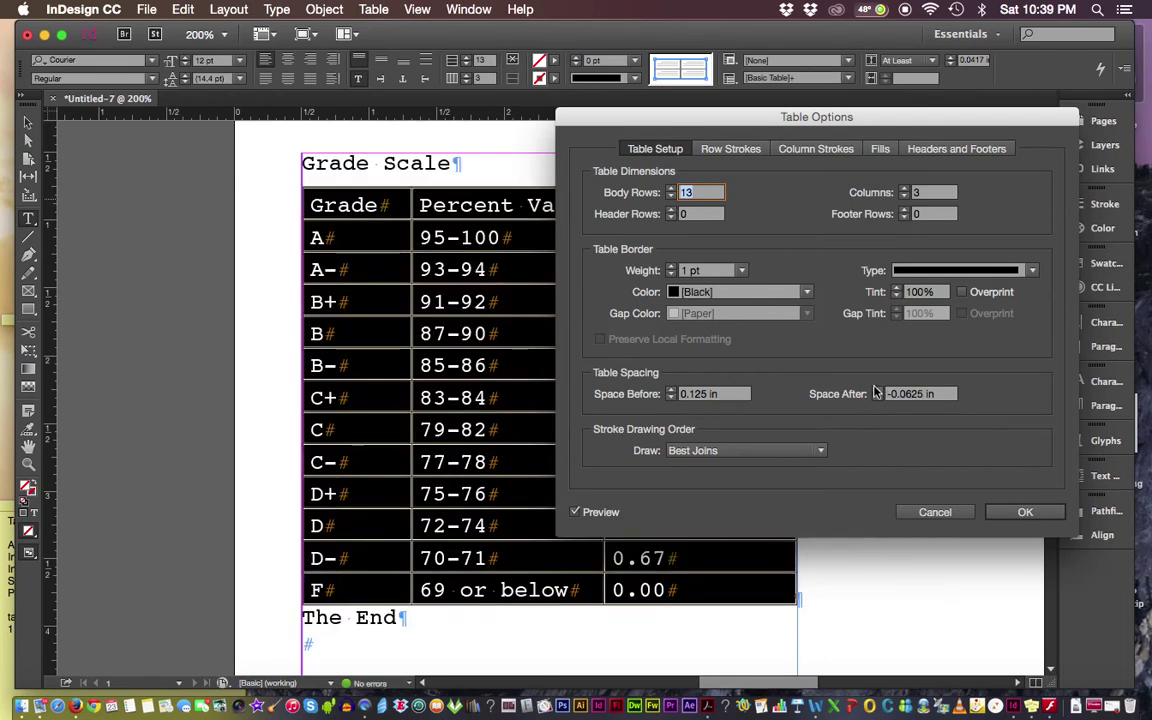
left_click(878, 390)
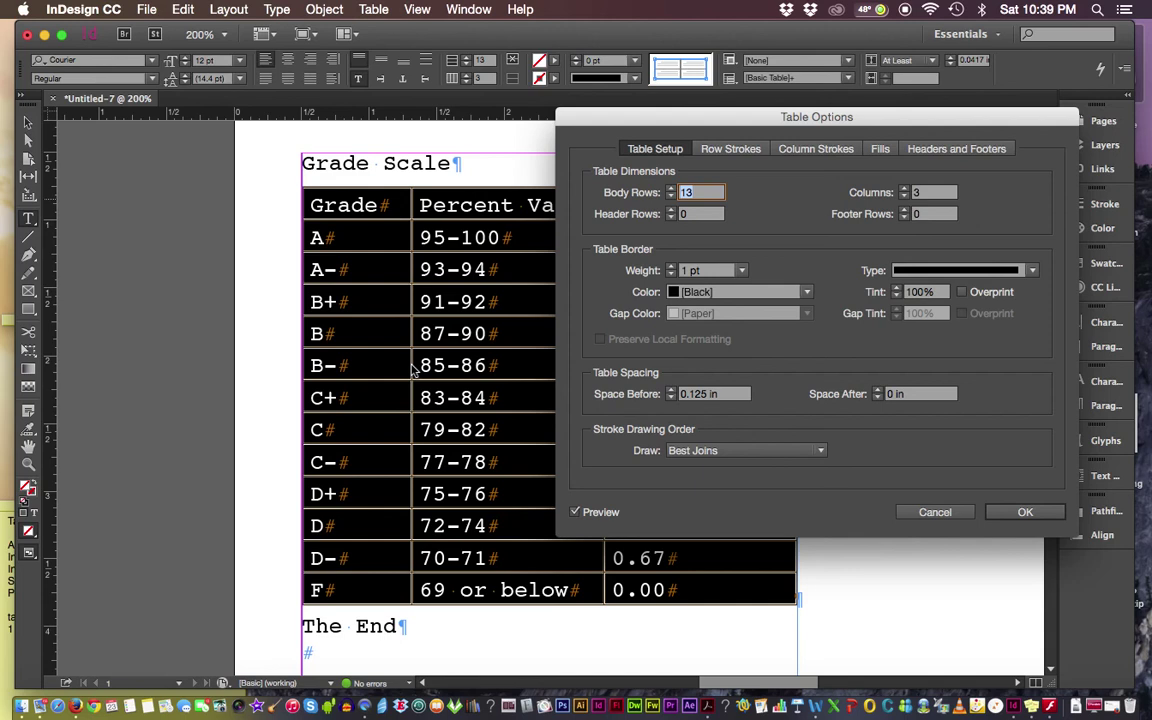
left_click(1025, 512)
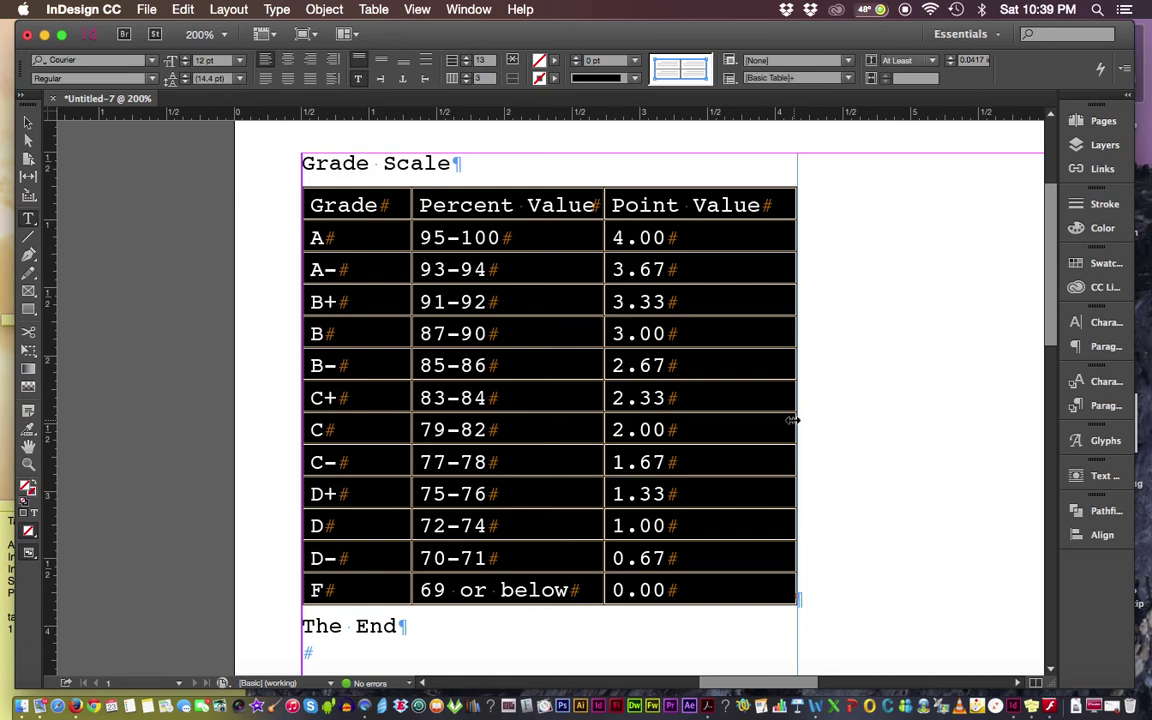
left_click(800, 617)
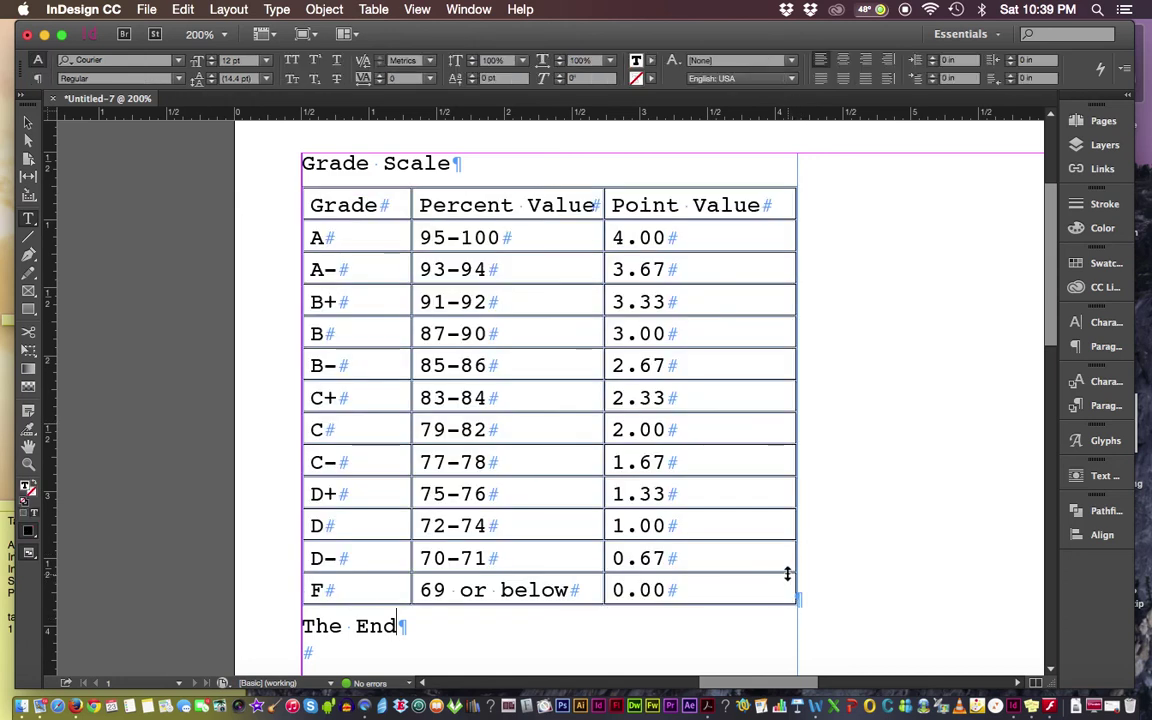